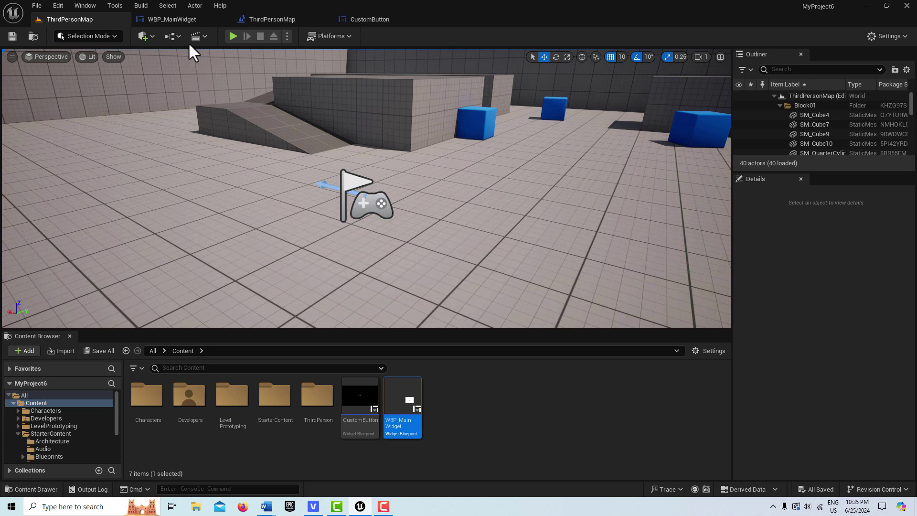
Play the level and try the combo box's Yes, No and Maybe choices, then reselect No.
{"action": "left_click", "coordinate": [233, 36]}
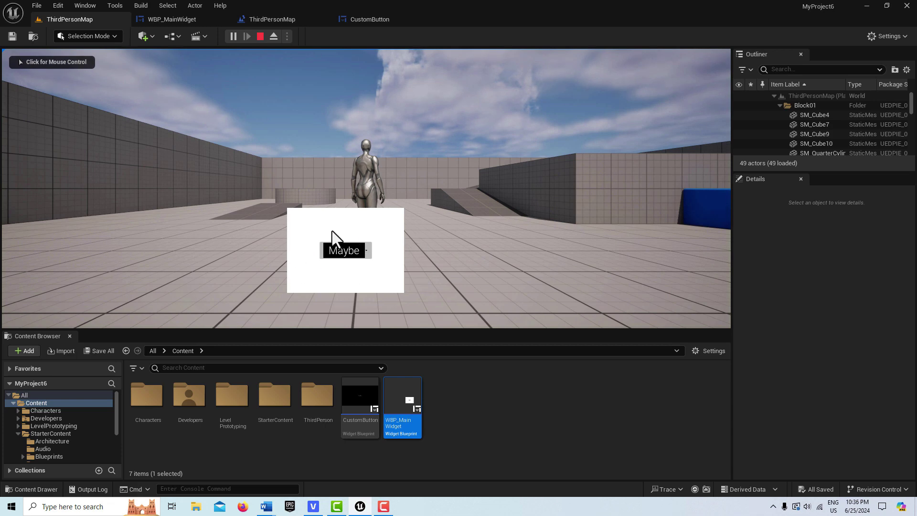
{"action": "left_click", "coordinate": [367, 252]}
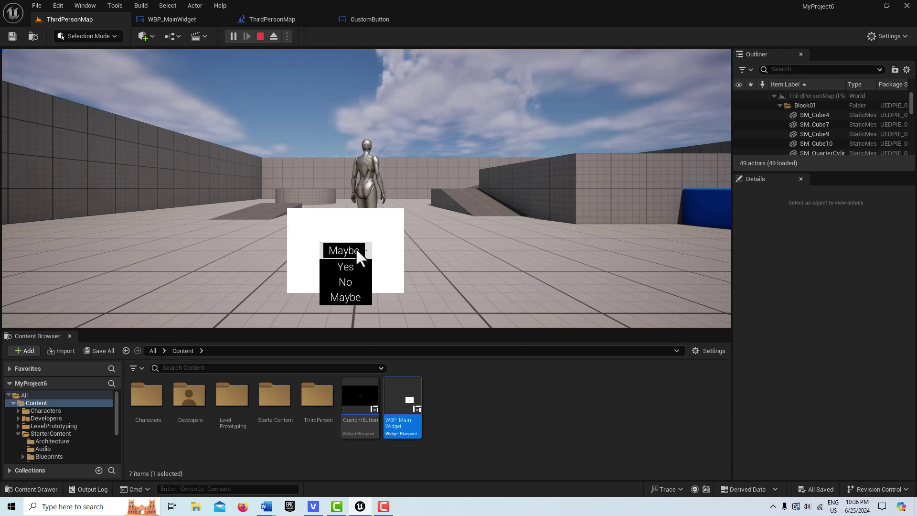
{"action": "left_click", "coordinate": [354, 266]}
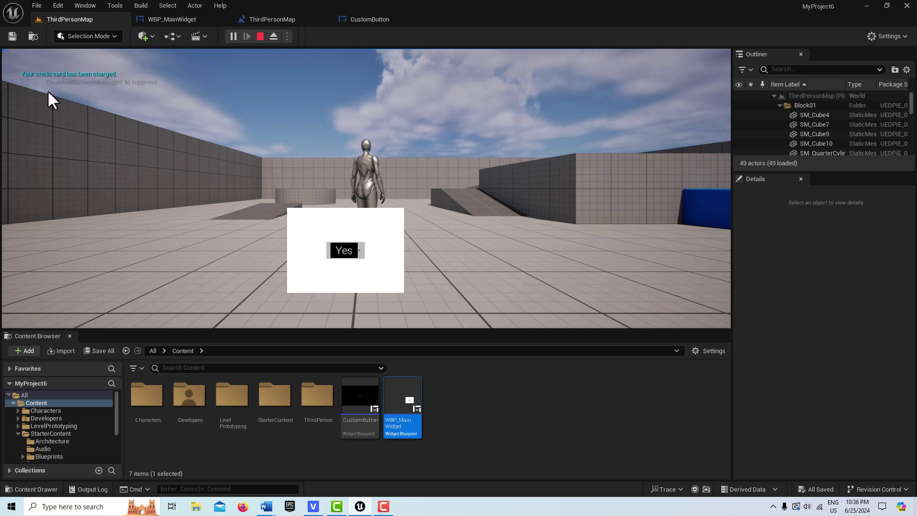
{"action": "left_click", "coordinate": [360, 253]}
{"action": "left_click", "coordinate": [347, 282]}
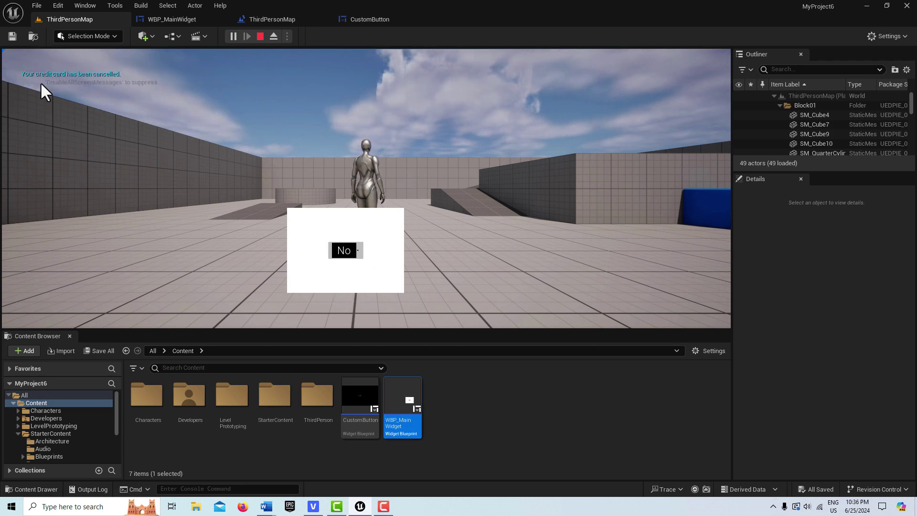
{"action": "left_click", "coordinate": [359, 252]}
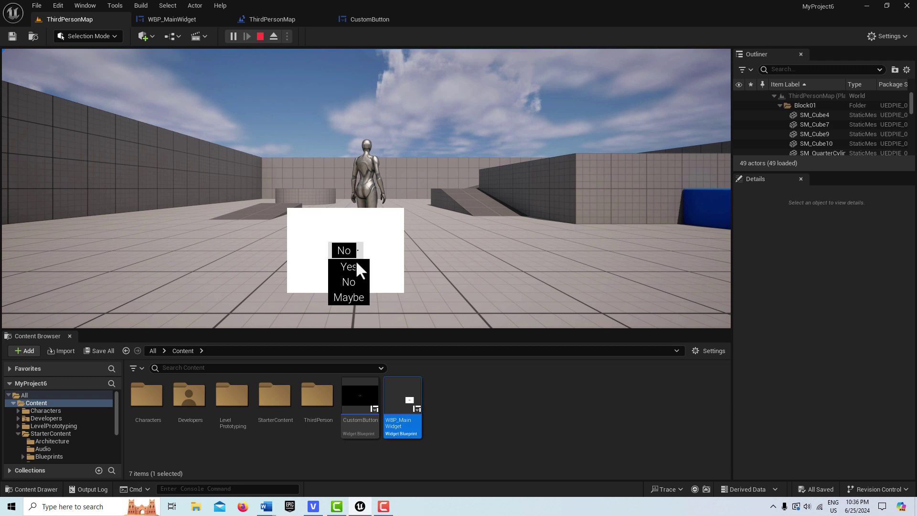
{"action": "left_click", "coordinate": [350, 297]}
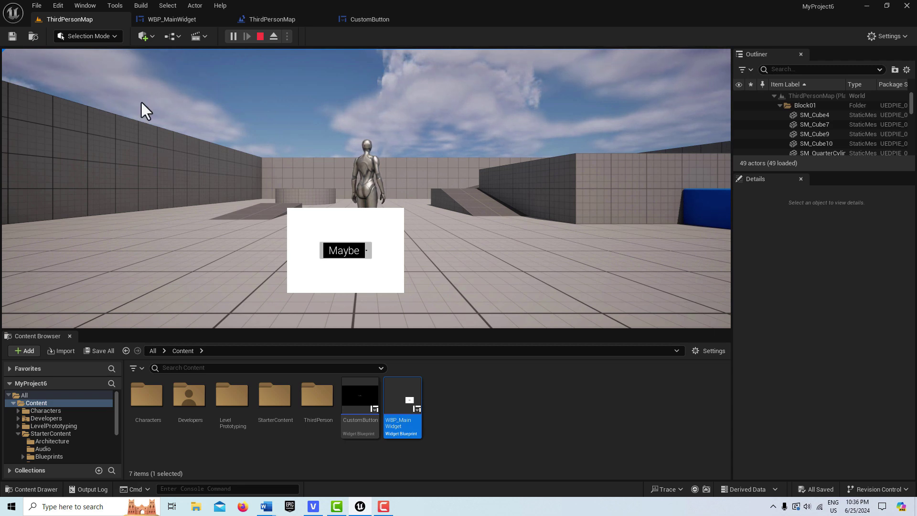
{"action": "left_click", "coordinate": [368, 253]}
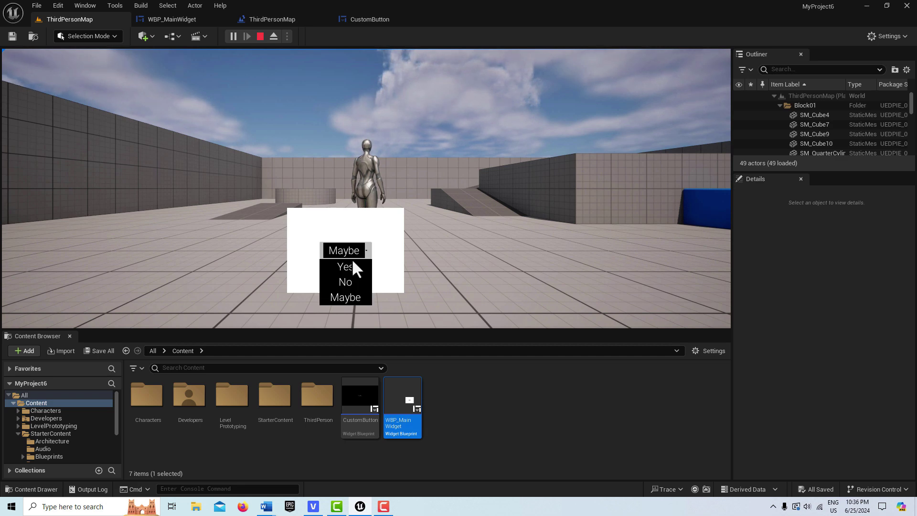
{"action": "left_click", "coordinate": [353, 282]}
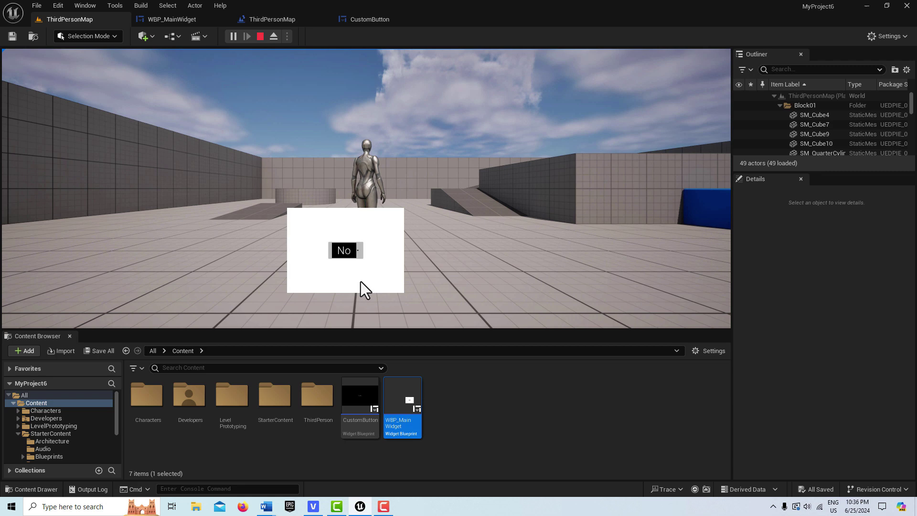
{"action": "left_click", "coordinate": [344, 251]}
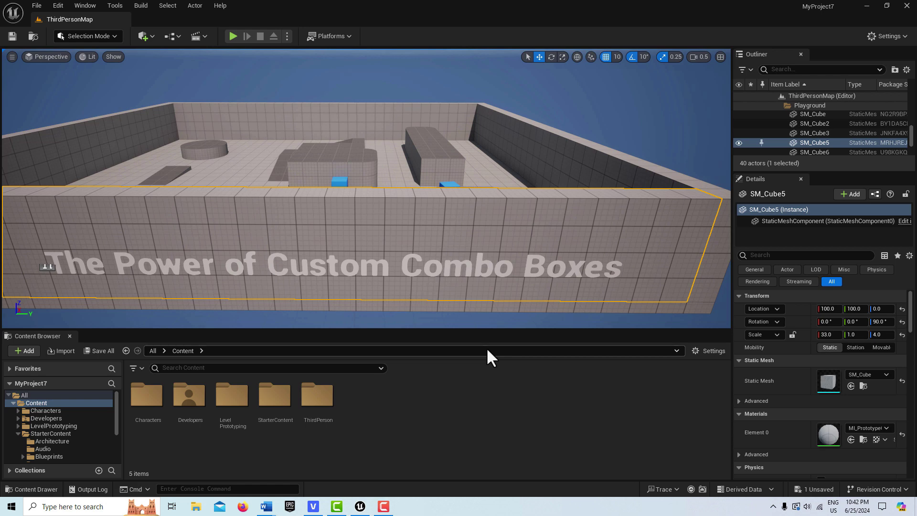
Create a User Widget blueprint named MainWidget in Content and open it for editing.
{"action": "right_click", "coordinate": [405, 382]}
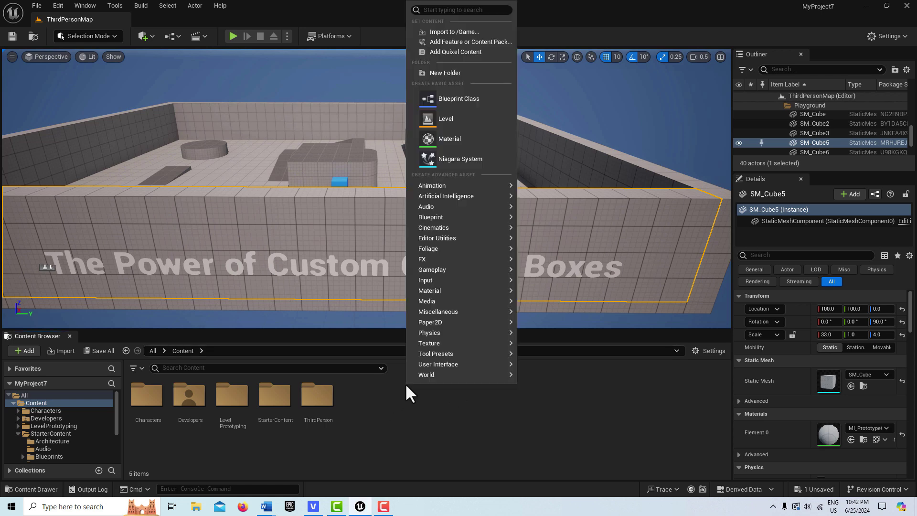
{"action": "mouse_move", "coordinate": [434, 364]}
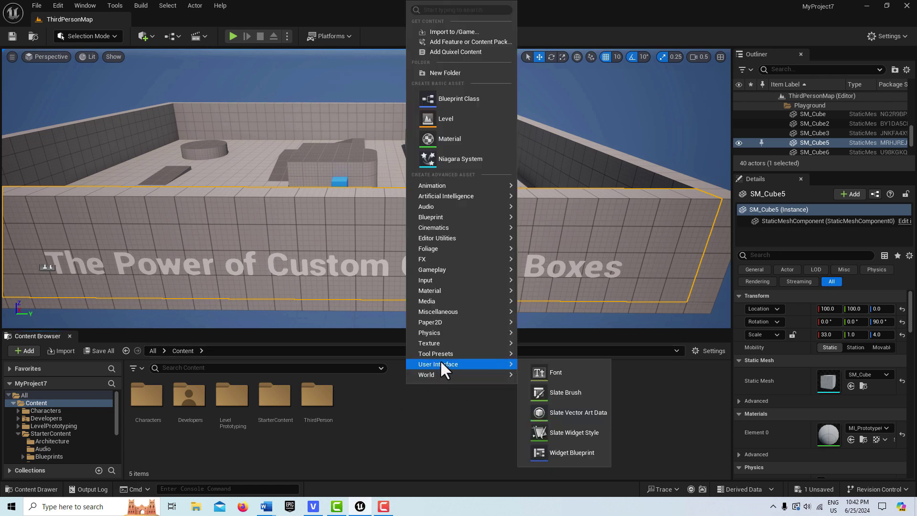
{"action": "left_click", "coordinate": [577, 456]}
{"action": "left_click", "coordinate": [375, 186]}
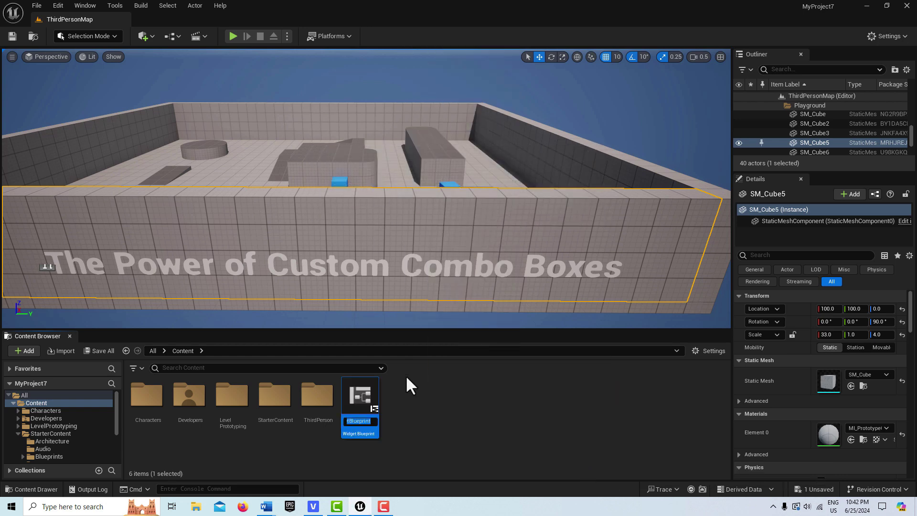
{"action": "type", "text": "MainWidget"}
{"action": "key", "text": "Return"}
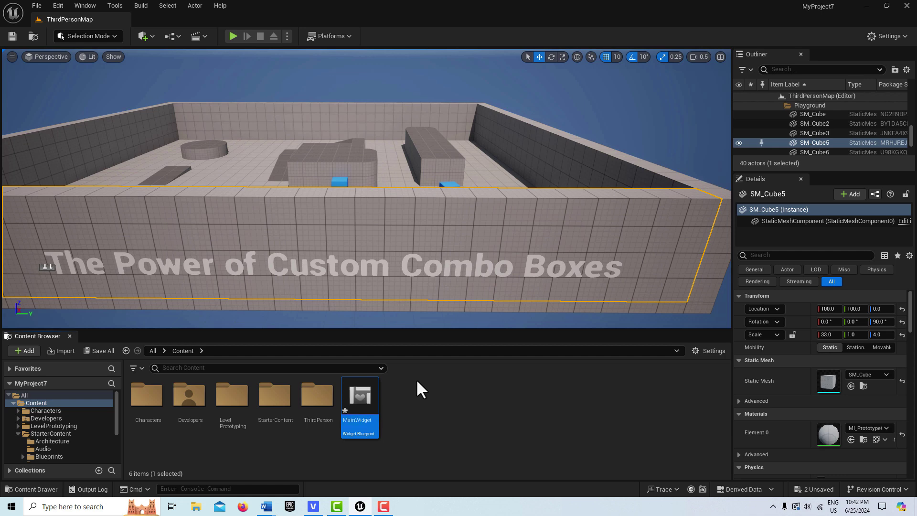
{"action": "double_click", "coordinate": [363, 397]}
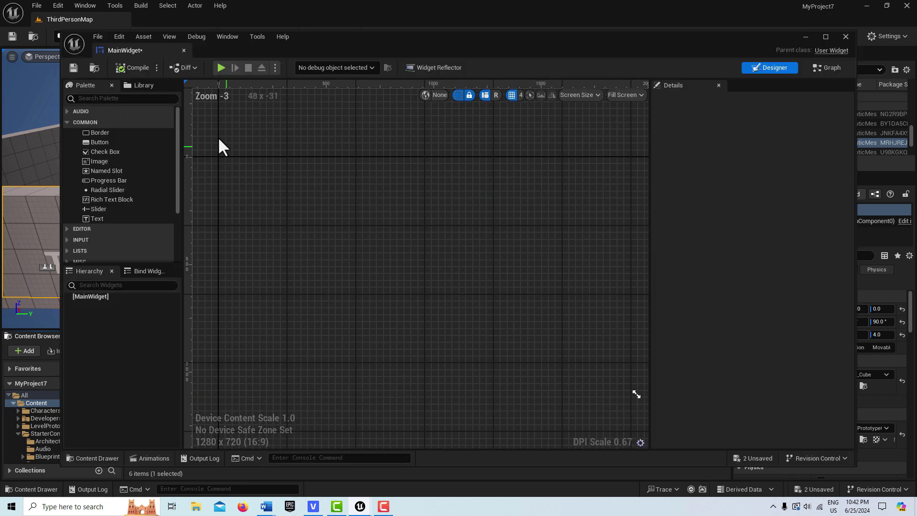
Dock the widget editor and add a Canvas Panel to MainWidget, resized to 1890 x 1050.
{"action": "left_click_drag", "start_coordinate": [142, 49], "coordinate": [167, 23]}
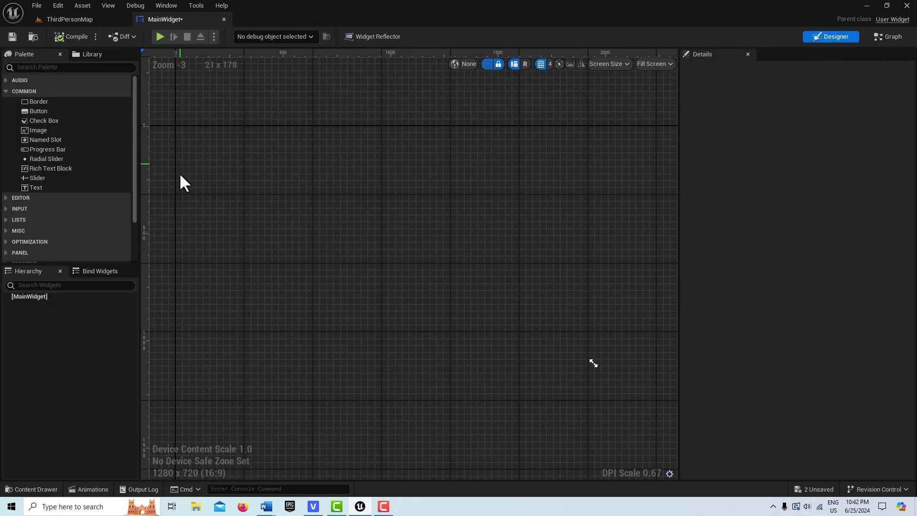
{"action": "left_click", "coordinate": [43, 66]}
{"action": "type", "text": "canvas"}
{"action": "left_click_drag", "start_coordinate": [56, 90], "coordinate": [40, 295]}
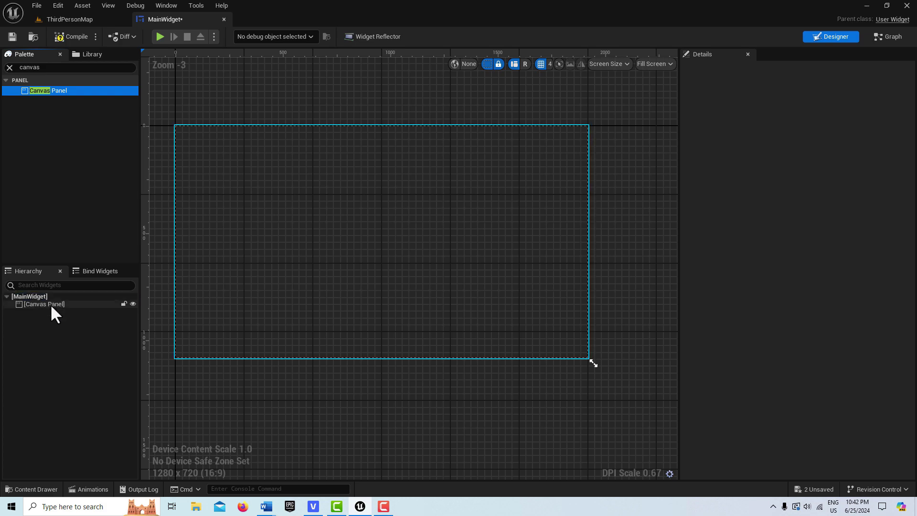
{"action": "left_click", "coordinate": [50, 304]}
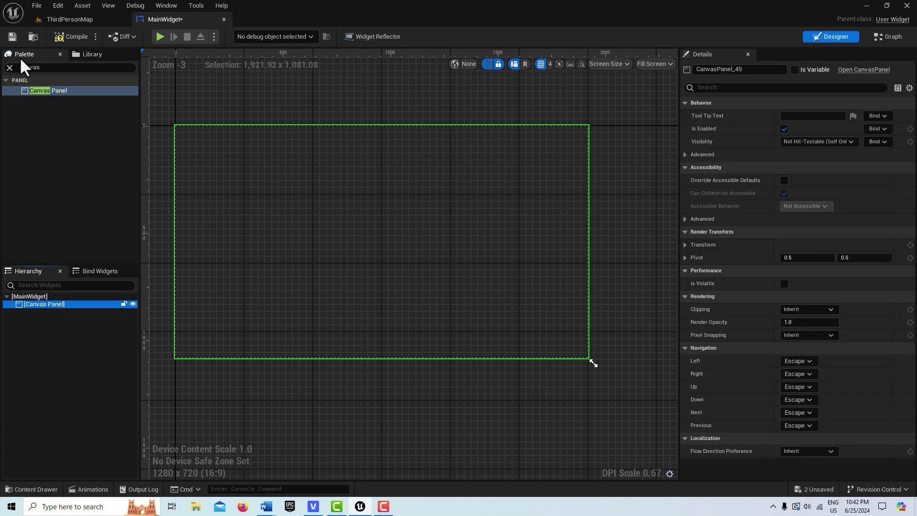
{"action": "scroll", "coordinate": [471, 237], "scroll_direction": "down", "scroll_amount": 3}
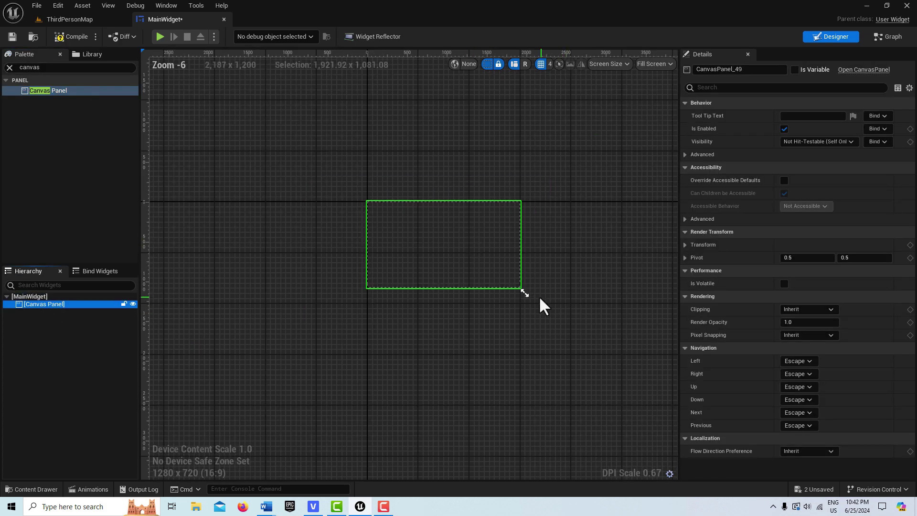
{"action": "left_click_drag", "start_coordinate": [523, 289], "coordinate": [594, 327]}
{"action": "scroll", "coordinate": [551, 288], "scroll_direction": "up", "scroll_amount": 2}
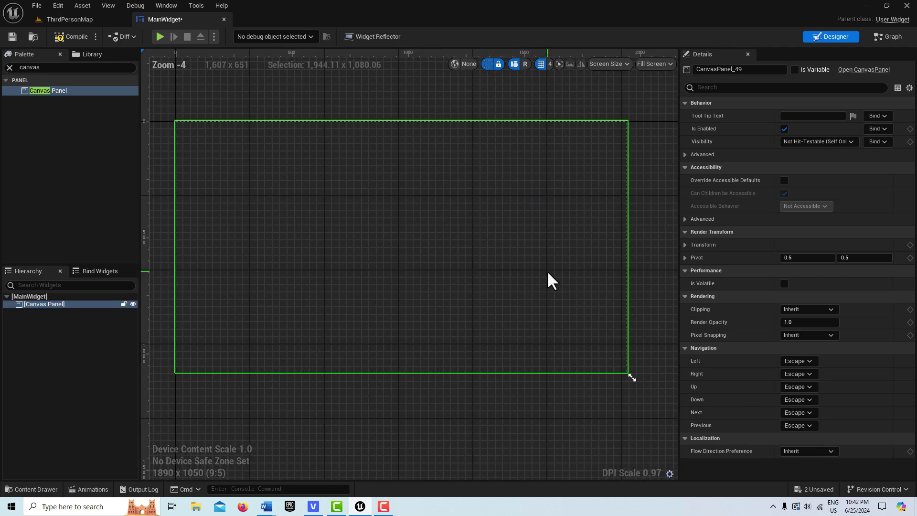
Place a Border inside the Canvas Panel.
{"action": "left_click", "coordinate": [72, 67]}
{"action": "type", "text": "border"}
{"action": "left_click_drag", "start_coordinate": [37, 92], "coordinate": [49, 308]}
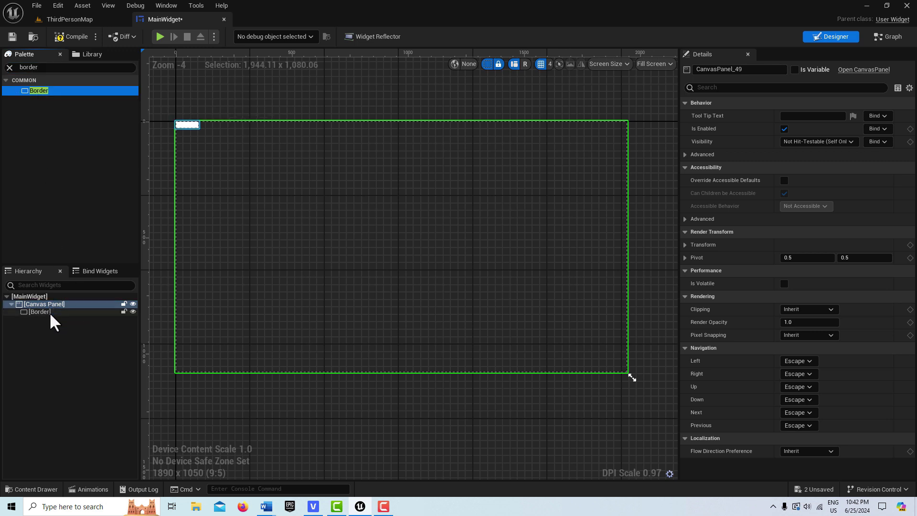
Center the Border's content horizontally and vertically and move it to the canvas middle.
{"action": "left_click", "coordinate": [49, 311]}
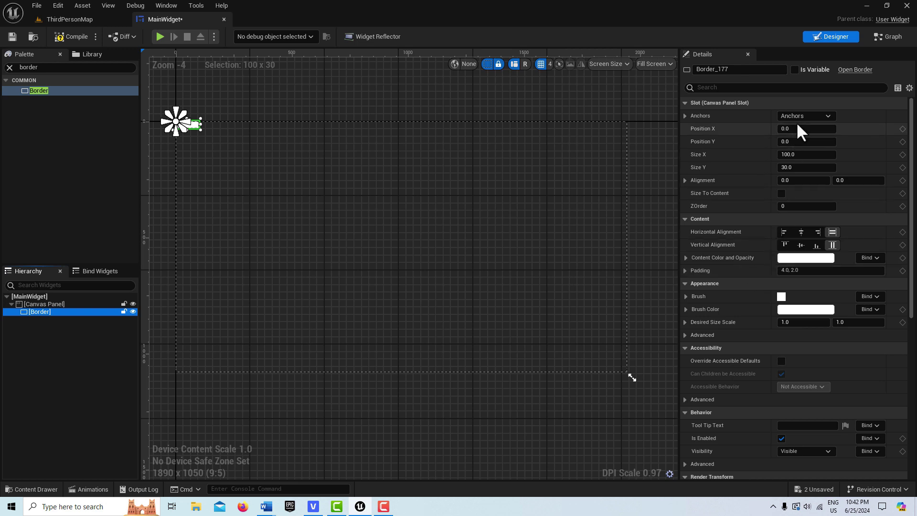
{"action": "left_click", "coordinate": [685, 180]}
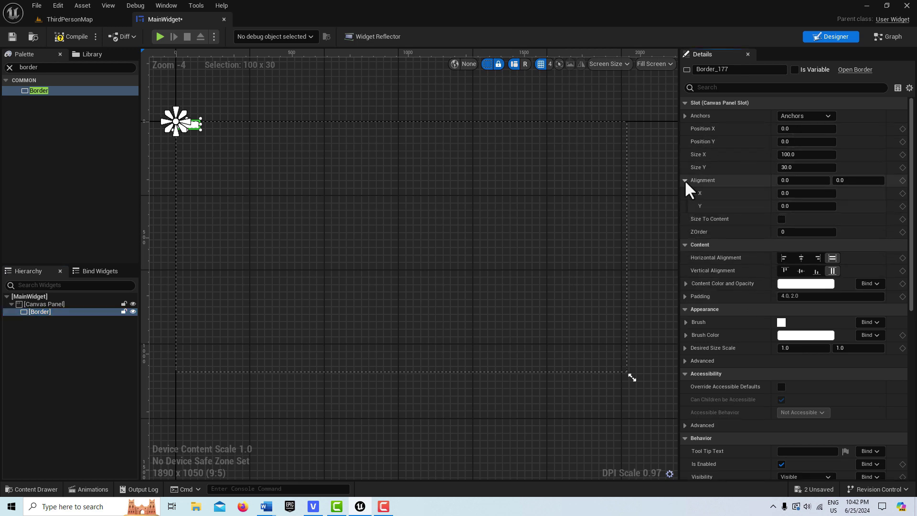
{"action": "left_click", "coordinate": [799, 257]}
{"action": "left_click", "coordinate": [800, 271]}
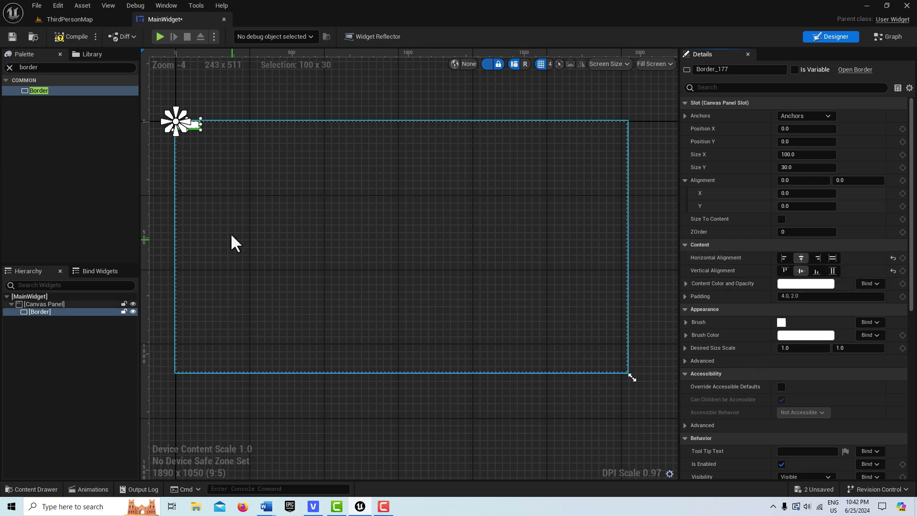
{"action": "left_click_drag", "start_coordinate": [189, 125], "coordinate": [493, 266]}
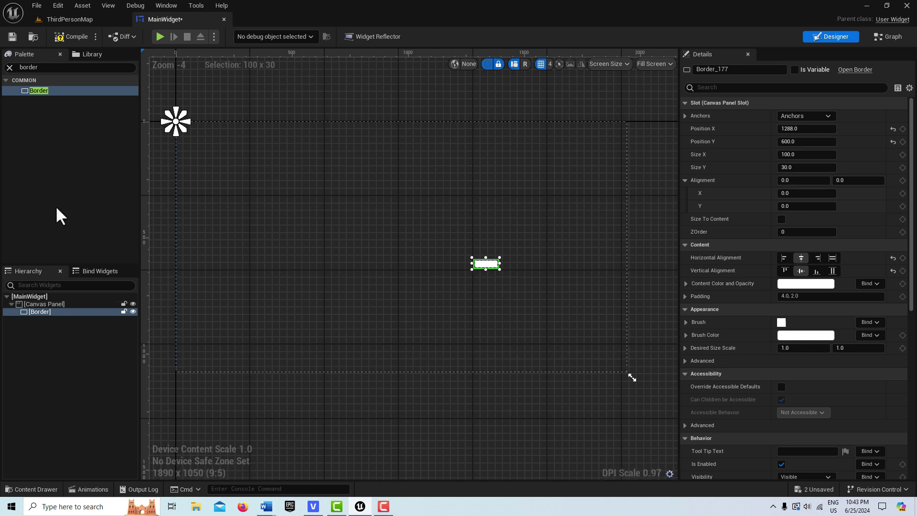
Nest a Vertical Box inside the Border.
{"action": "left_click", "coordinate": [50, 68]}
{"action": "type", "text": "ver"}
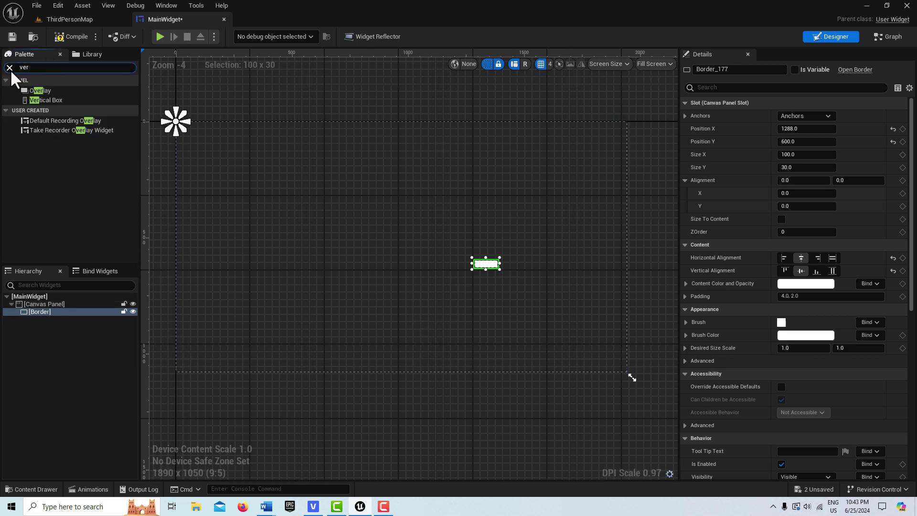
{"action": "type", "text": "tical"}
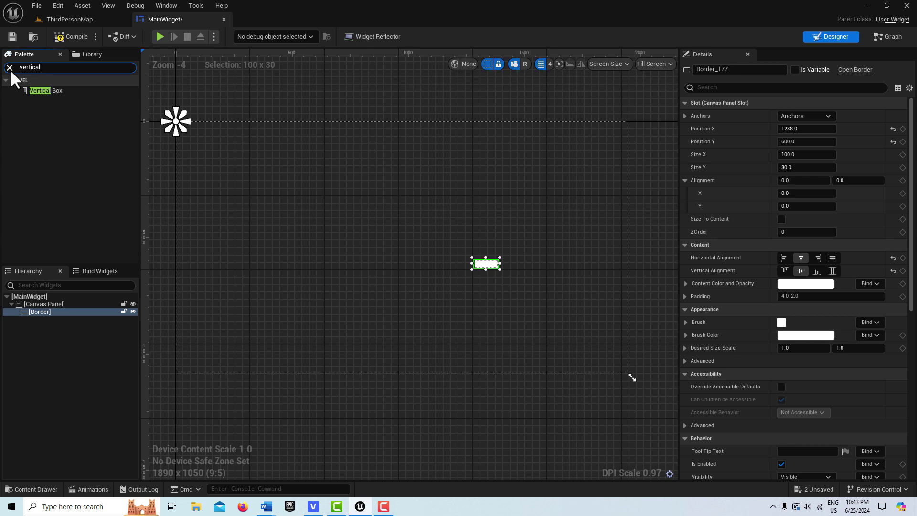
{"action": "left_click_drag", "start_coordinate": [39, 93], "coordinate": [44, 312]}
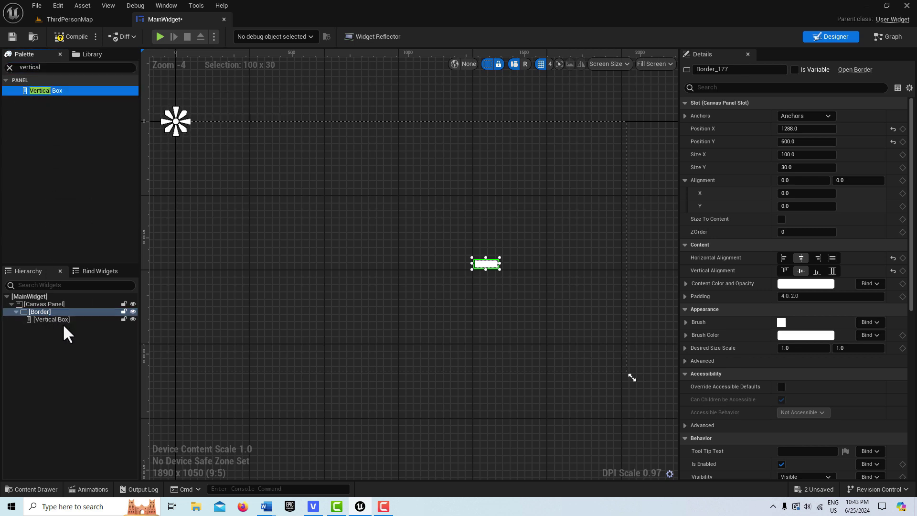
{"action": "left_click", "coordinate": [64, 320]}
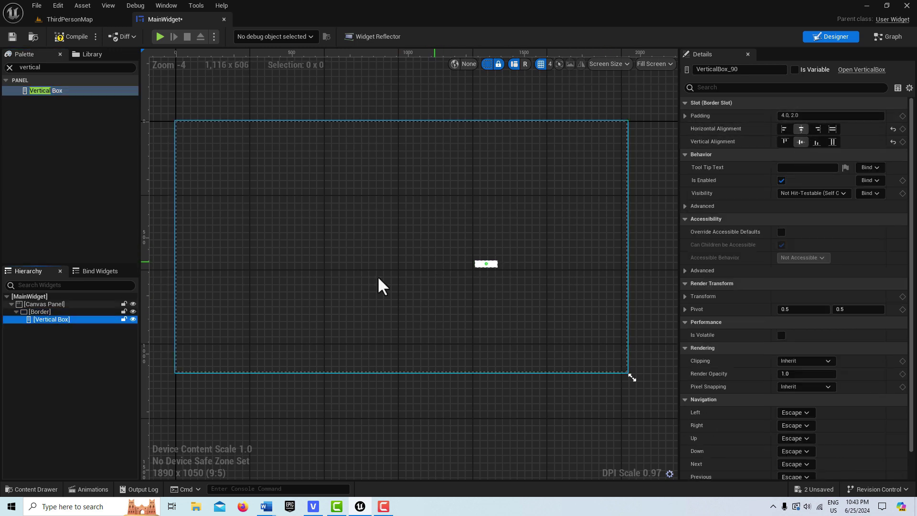
Place a ComboBox (String) inside the Vertical Box.
{"action": "left_click", "coordinate": [53, 67]}
{"action": "type", "text": "comb"}
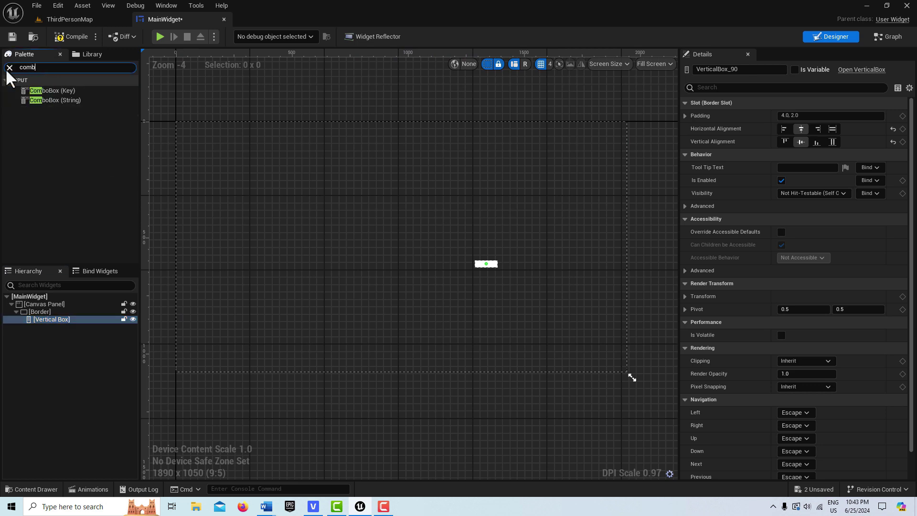
{"action": "left_click_drag", "start_coordinate": [49, 99], "coordinate": [62, 319]}
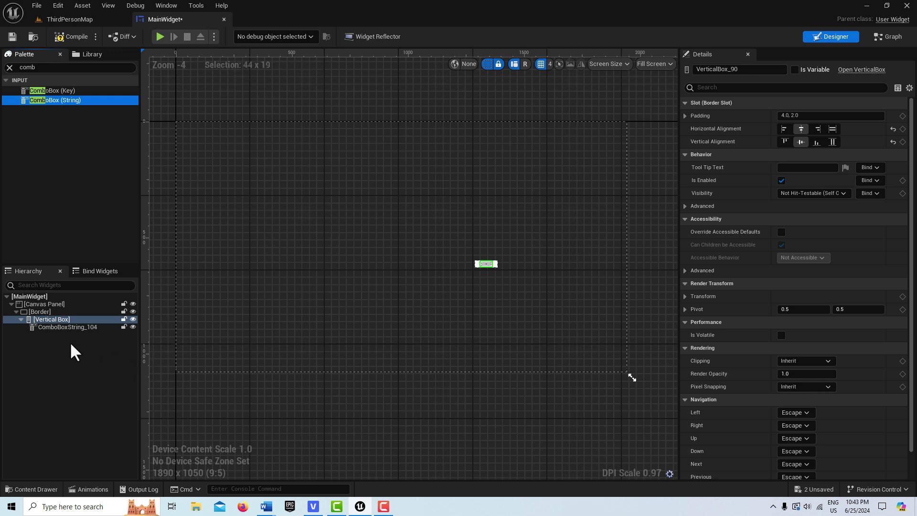
{"action": "left_click", "coordinate": [84, 327]}
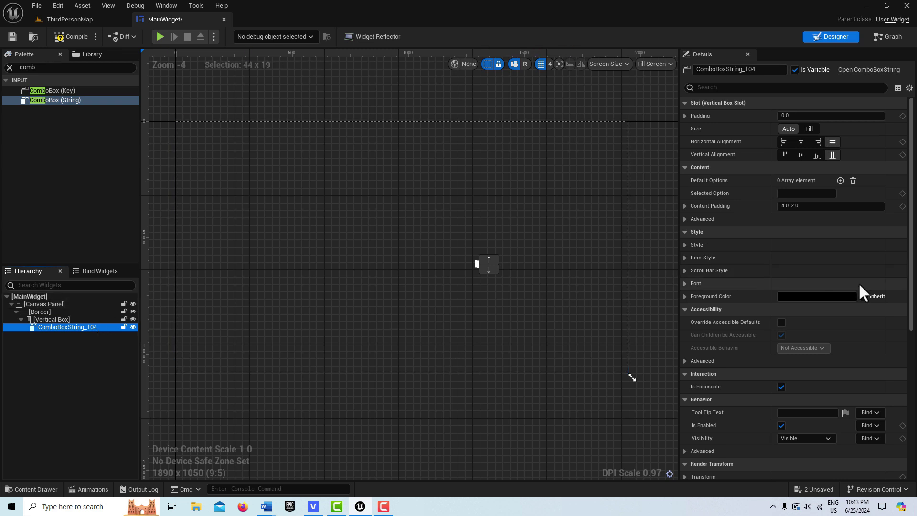
Give the combo box default options Yes, No and Not sure, with Yes selected.
{"action": "left_click", "coordinate": [839, 181]}
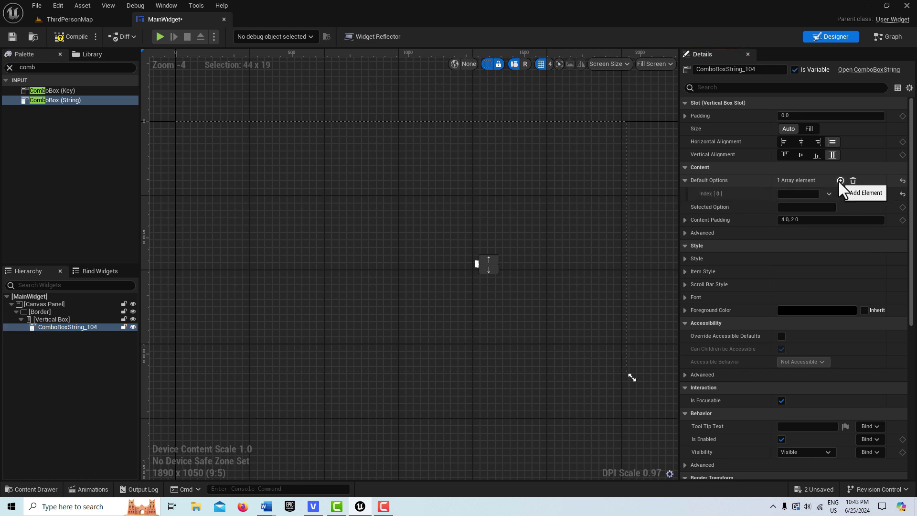
{"action": "left_click", "coordinate": [840, 181]}
{"action": "left_click", "coordinate": [839, 181]}
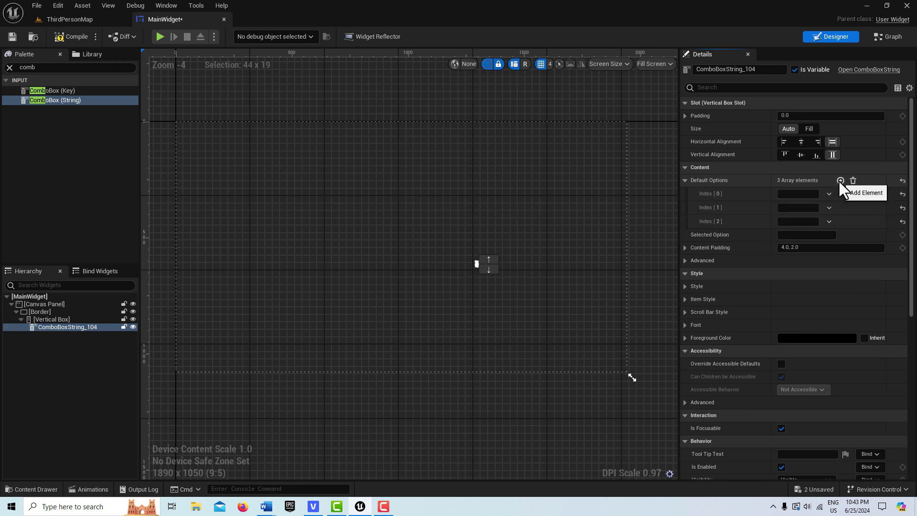
{"action": "left_click", "coordinate": [798, 194]}
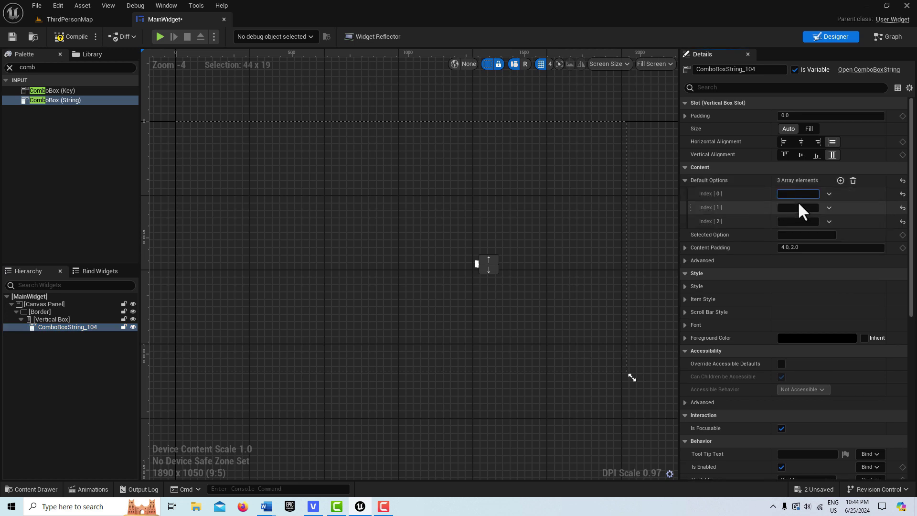
{"action": "left_click", "coordinate": [798, 205]}
{"action": "type", "text": "No"}
{"action": "key", "text": "Tab"}
{"action": "left_click", "coordinate": [809, 235]}
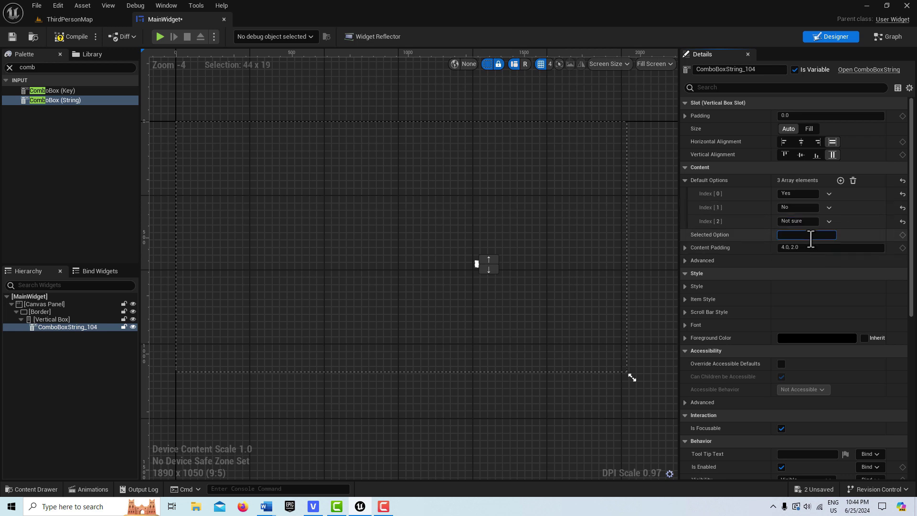
{"action": "type", "text": "Yes"}
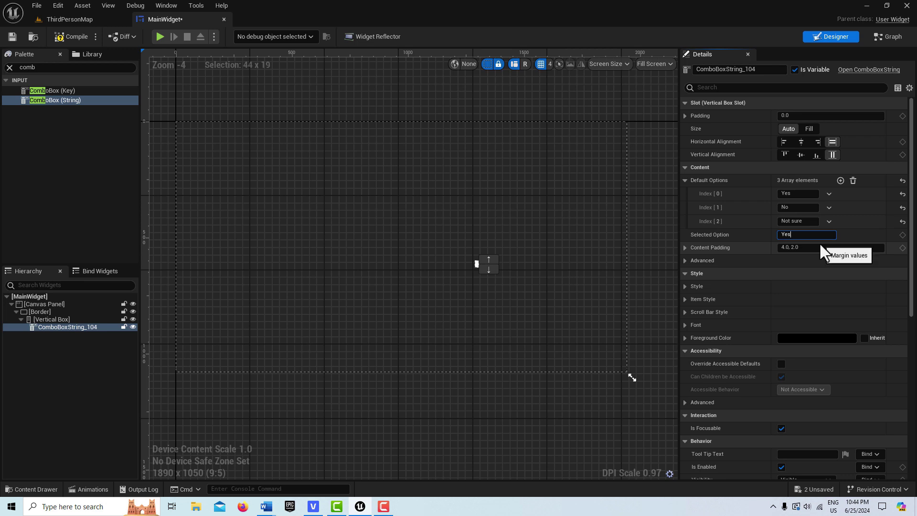
{"action": "key", "text": "Return"}
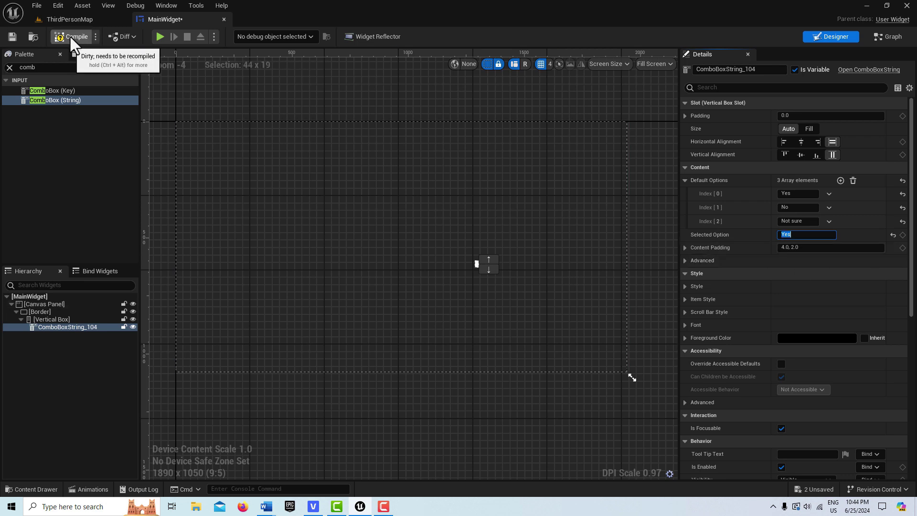
Compile and save the MainWidget blueprint.
{"action": "left_click", "coordinate": [11, 37]}
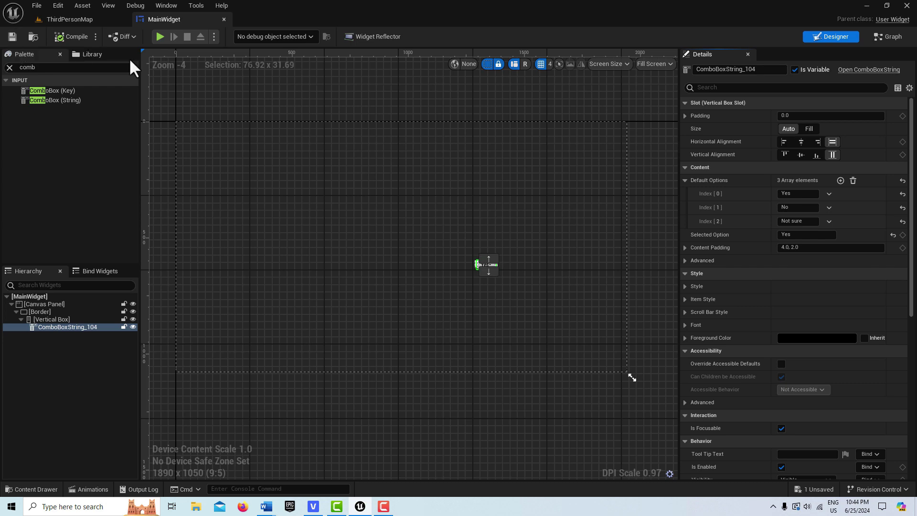
{"action": "scroll", "coordinate": [513, 300], "scroll_direction": "up", "scroll_amount": 2}
{"action": "scroll", "coordinate": [484, 234], "scroll_direction": "up", "scroll_amount": 4}
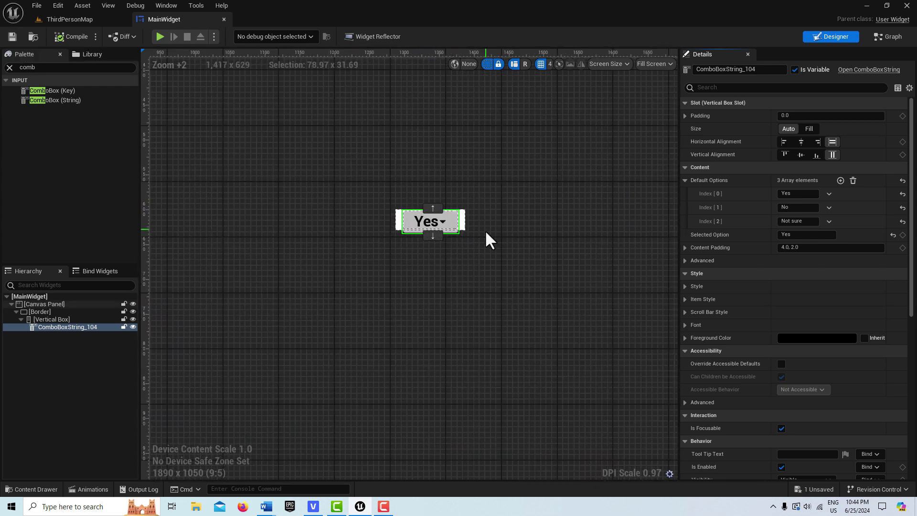
{"action": "scroll", "coordinate": [485, 246], "scroll_direction": "down", "scroll_amount": 2}
{"action": "scroll", "coordinate": [485, 245], "scroll_direction": "up", "scroll_amount": 2}
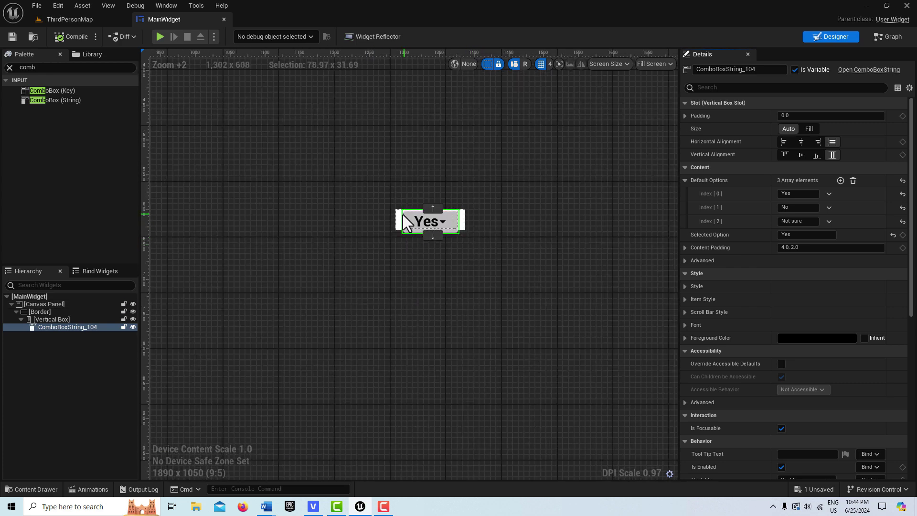
Open the Level Blueprint and add an Event BeginPlay node.
{"action": "left_click", "coordinate": [81, 21]}
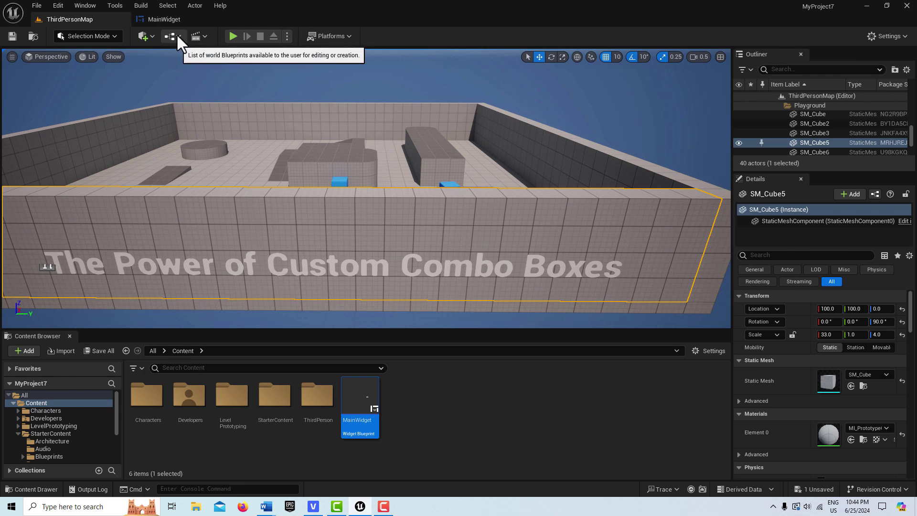
{"action": "left_click", "coordinate": [176, 35]}
{"action": "left_click", "coordinate": [223, 103]}
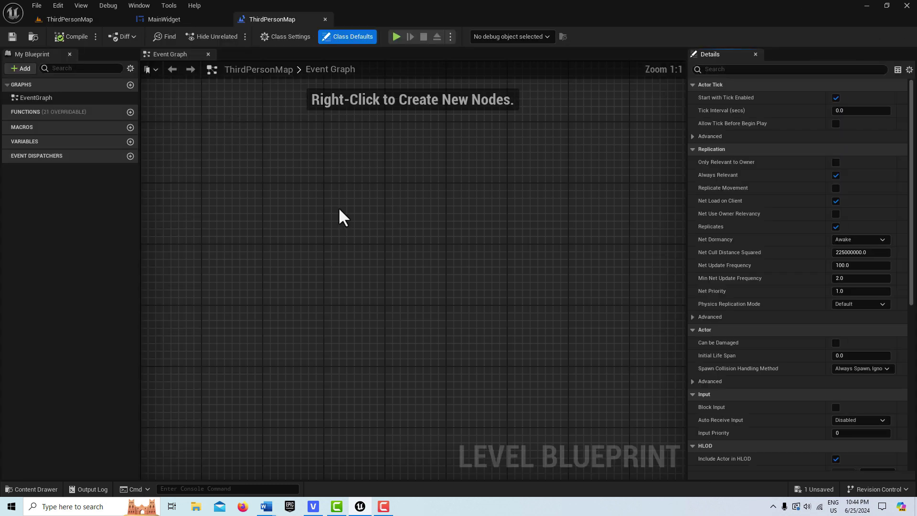
{"action": "right_click", "coordinate": [329, 220]}
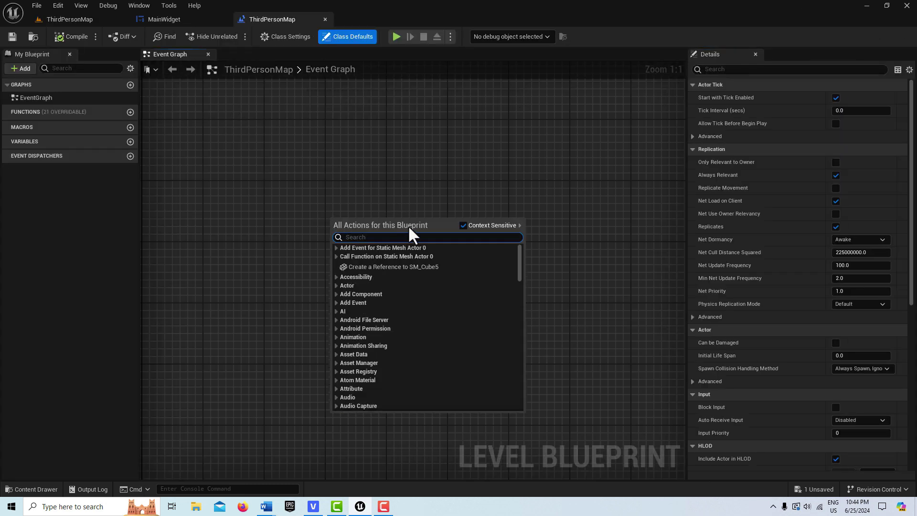
{"action": "type", "text": "Event b"}
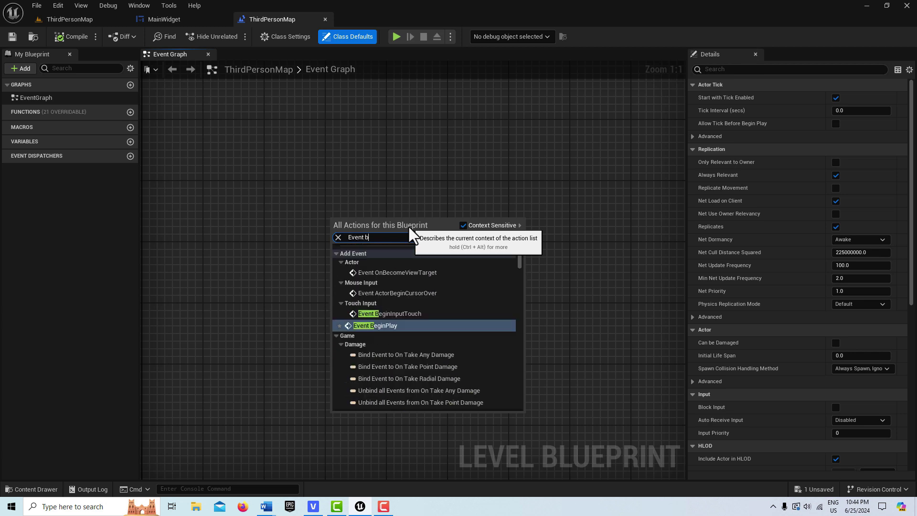
{"action": "left_click", "coordinate": [410, 327]}
{"action": "right_click_drag", "start_coordinate": [421, 319], "coordinate": [370, 289]}
Add a Create Widget node after BeginPlay with MainWidget as its class.
{"action": "right_click", "coordinate": [355, 270]}
{"action": "type", "text": "create "}
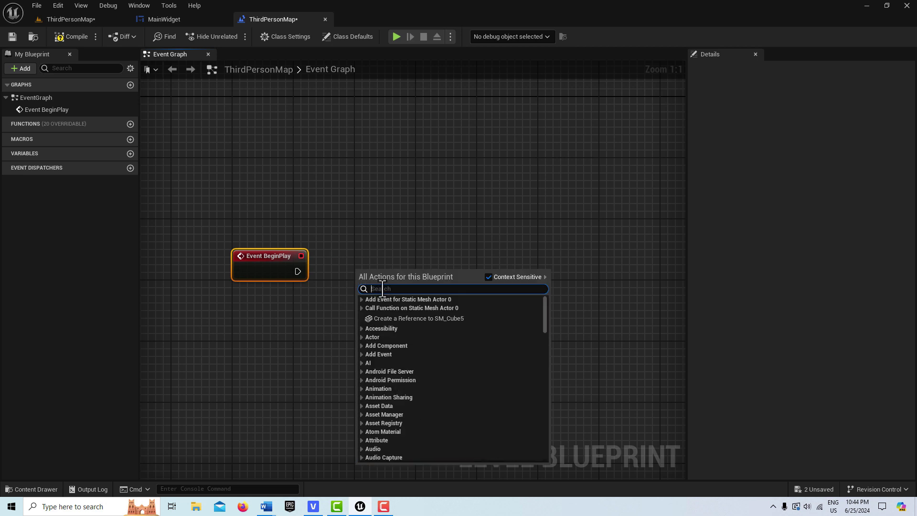
{"action": "type", "text": "widget"}
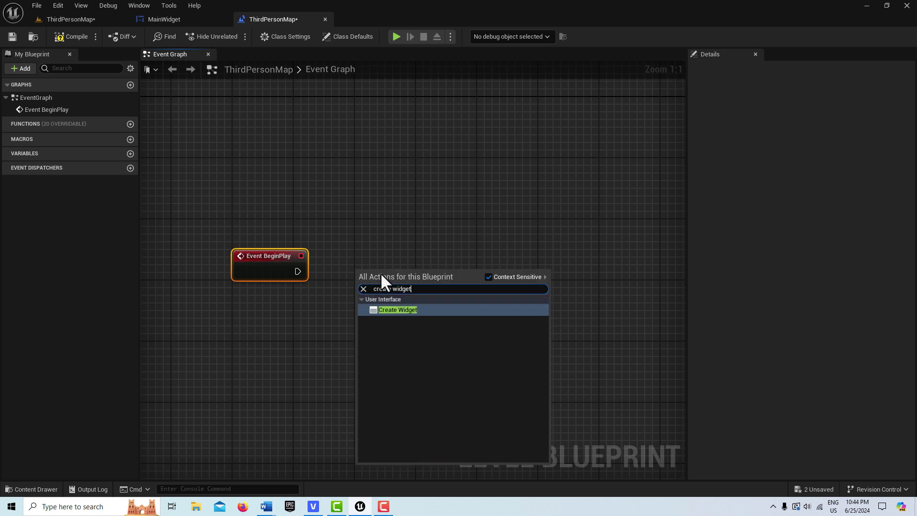
{"action": "left_click", "coordinate": [403, 311]}
{"action": "left_click_drag", "start_coordinate": [303, 272], "coordinate": [364, 285]}
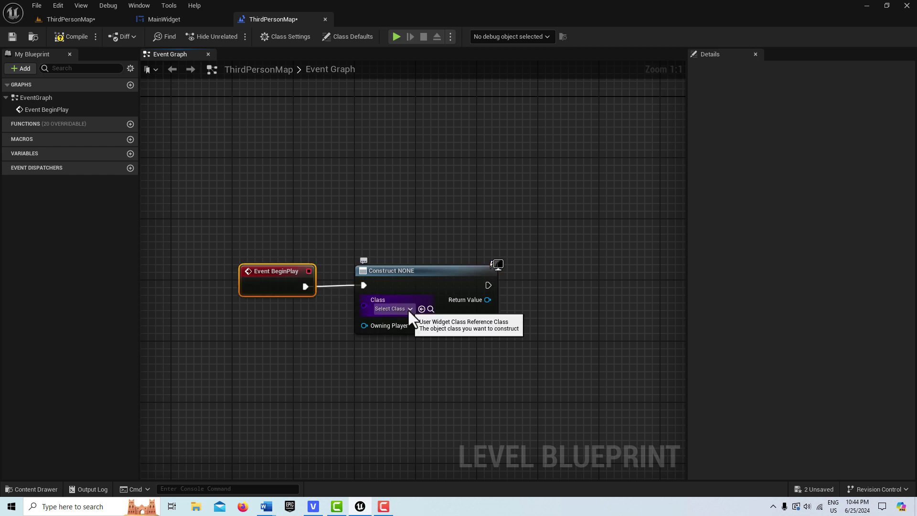
{"action": "left_click", "coordinate": [410, 309]}
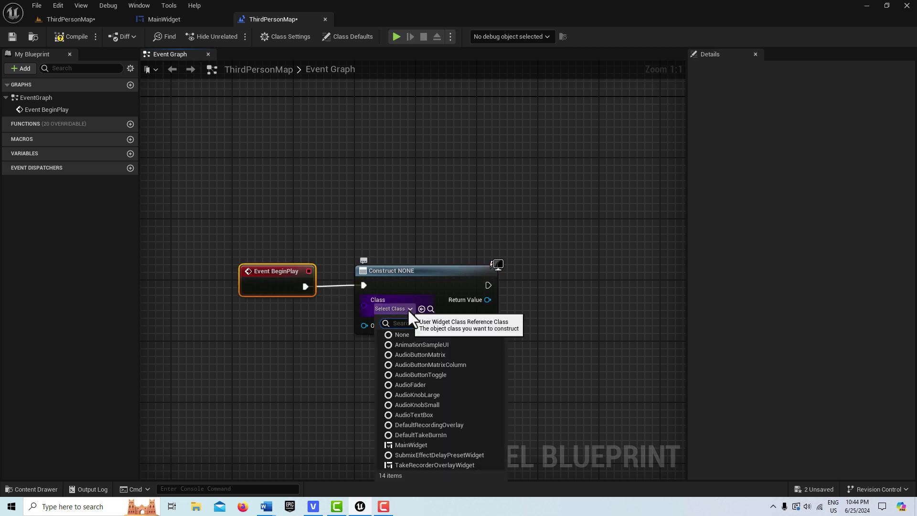
{"action": "left_click", "coordinate": [408, 445]}
Feed the created widget into Add to Player Screen, then compile and save all.
{"action": "right_click_drag", "start_coordinate": [474, 404], "coordinate": [352, 396]}
{"action": "left_click_drag", "start_coordinate": [356, 305], "coordinate": [406, 306]}
{"action": "type", "text": "add to"}
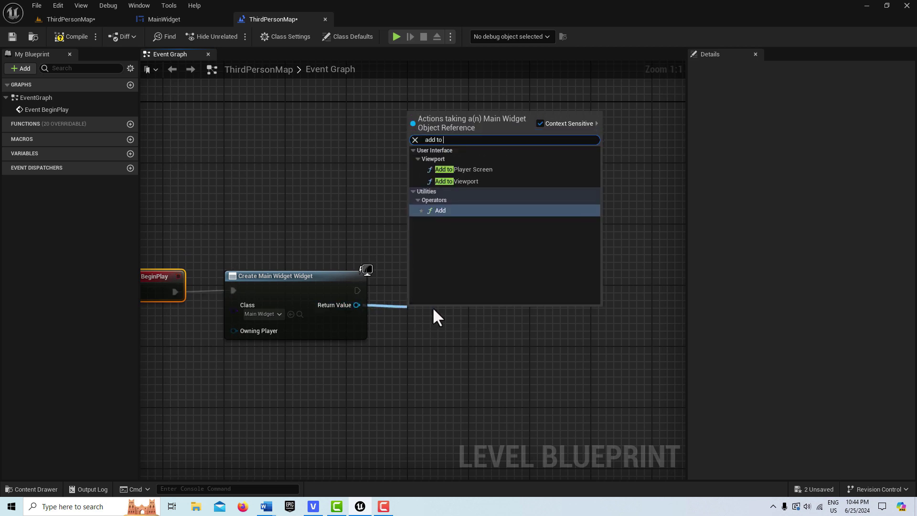
{"action": "left_click", "coordinate": [436, 170]}
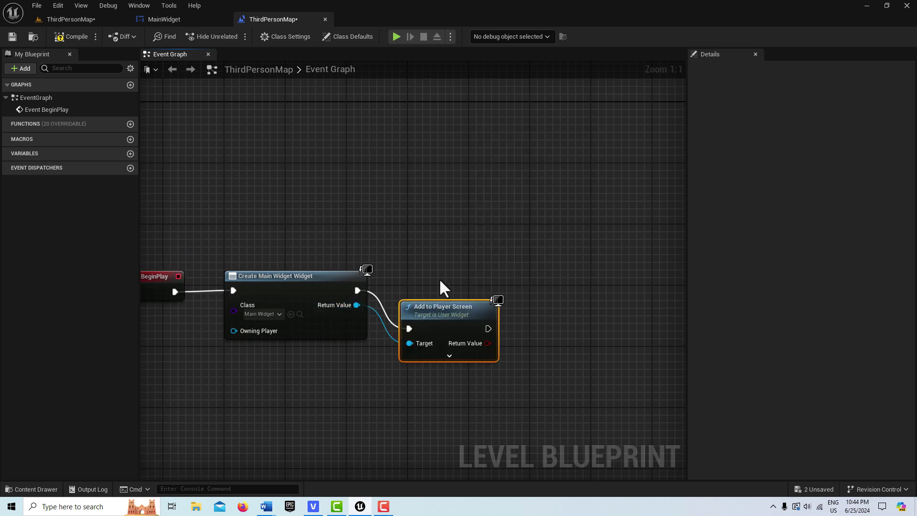
{"action": "left_click", "coordinate": [61, 34]}
{"action": "left_click", "coordinate": [13, 35]}
{"action": "left_click", "coordinate": [70, 20]}
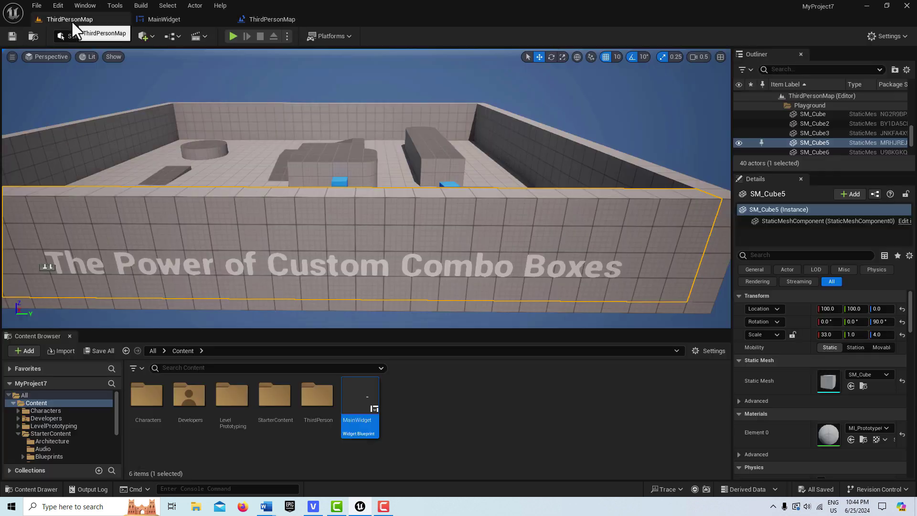
Play the level to test the widget and inspect the Border's size in MainWidget.
{"action": "left_click", "coordinate": [233, 36]}
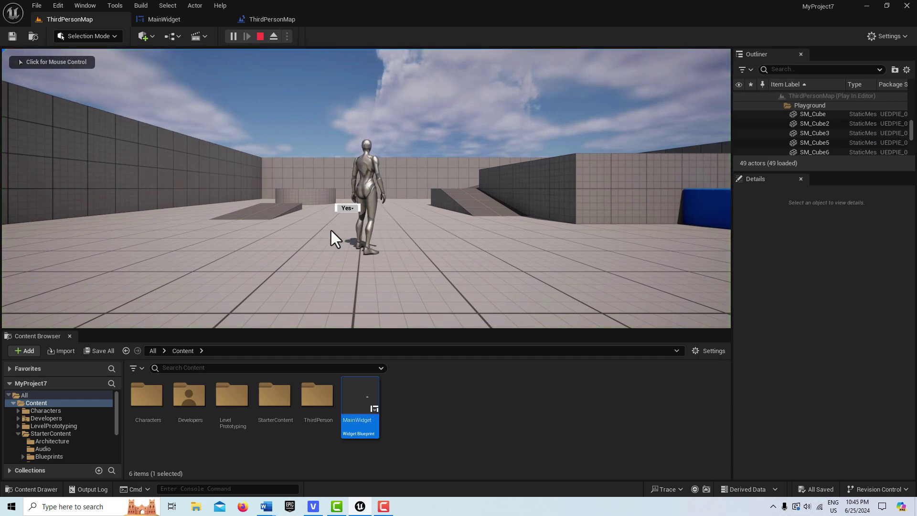
{"action": "left_click", "coordinate": [168, 19]}
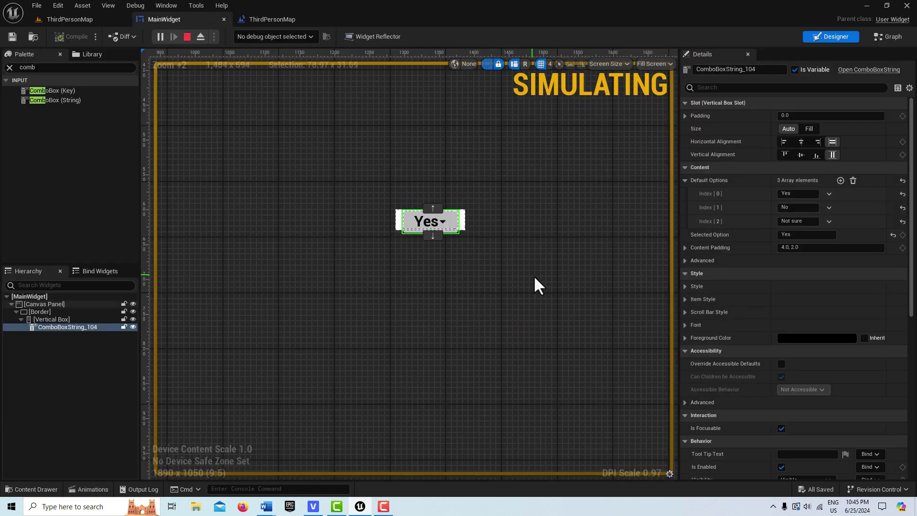
{"action": "left_click", "coordinate": [42, 311]}
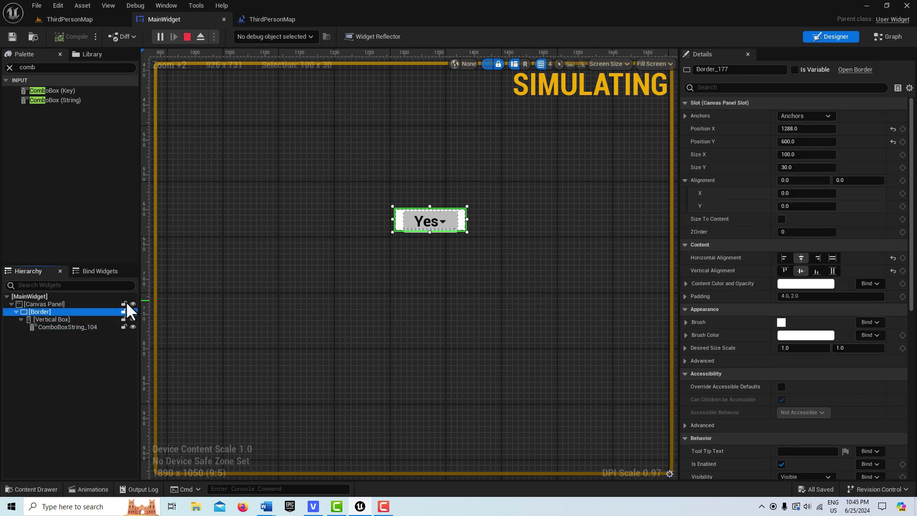
{"action": "left_click", "coordinate": [187, 36]}
Enlarge the Border around the combo box to about 216 x 199 and save MainWidget.
{"action": "left_click_drag", "start_coordinate": [468, 218], "coordinate": [547, 218]}
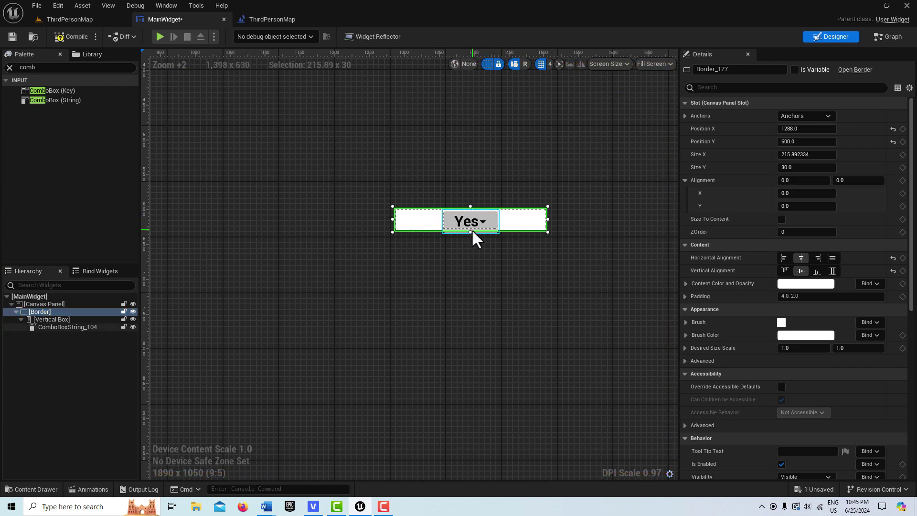
{"action": "left_click_drag", "start_coordinate": [471, 232], "coordinate": [475, 348]}
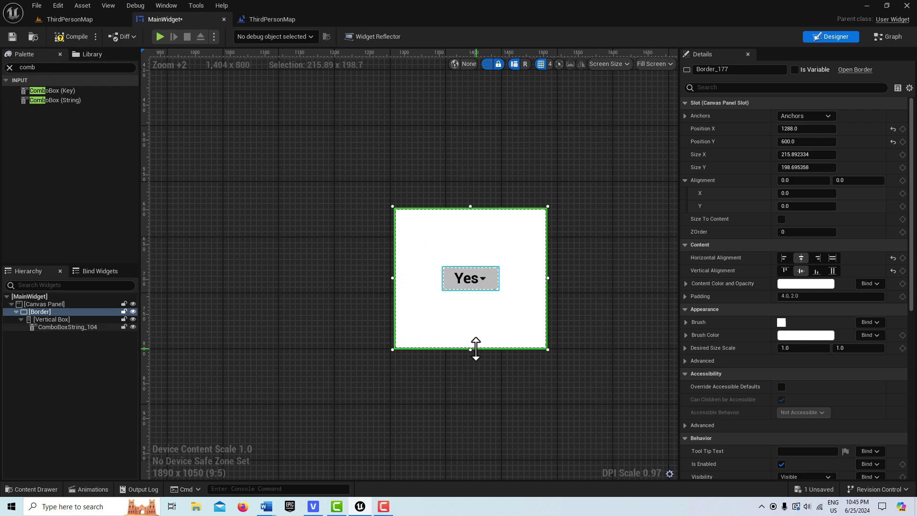
{"action": "scroll", "coordinate": [476, 348], "scroll_direction": "down", "scroll_amount": 7}
{"action": "left_click", "coordinate": [10, 38]}
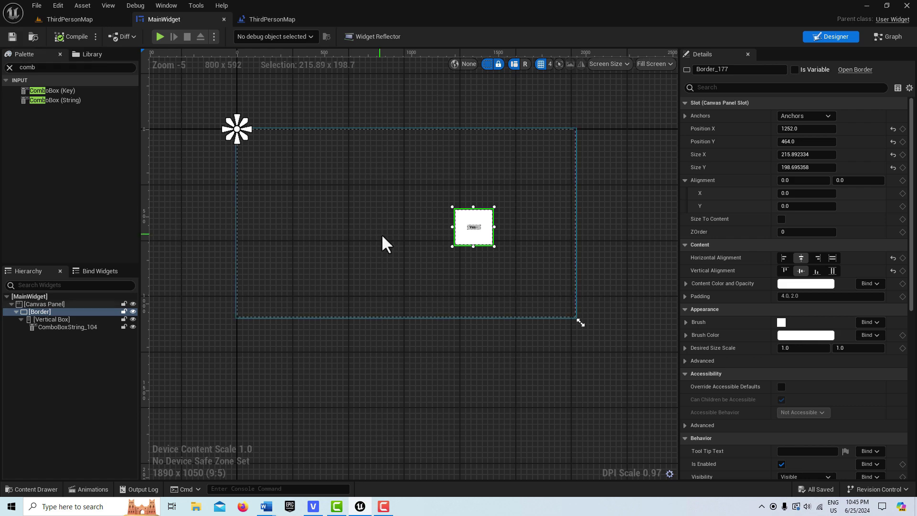
{"action": "scroll", "coordinate": [502, 253], "scroll_direction": "up", "scroll_amount": 3}
{"action": "right_click_drag", "start_coordinate": [432, 115], "coordinate": [412, 174]}
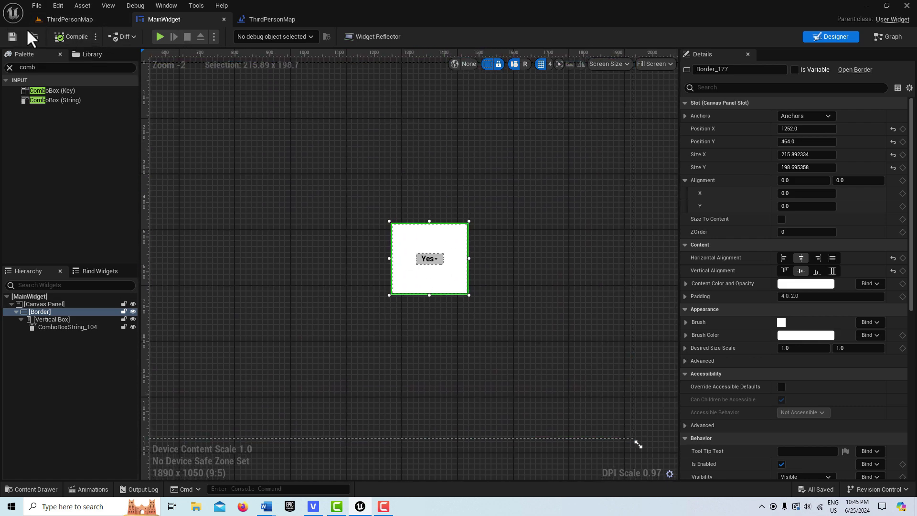
{"action": "left_click", "coordinate": [62, 18]}
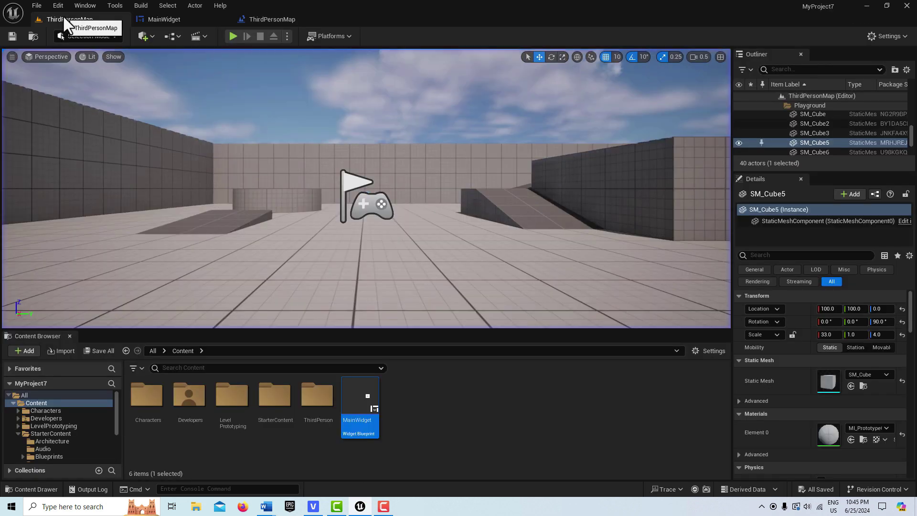
{"action": "left_click", "coordinate": [232, 36]}
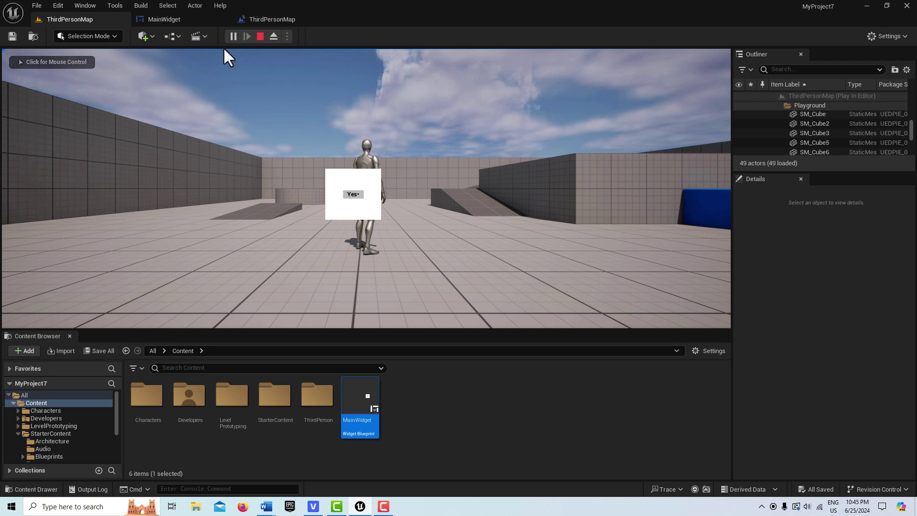
{"action": "left_click", "coordinate": [179, 19]}
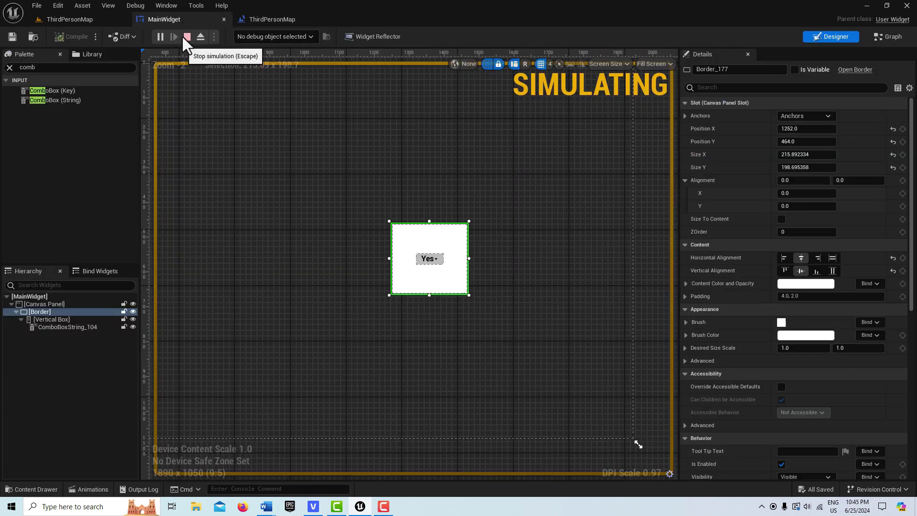
{"action": "left_click", "coordinate": [186, 36]}
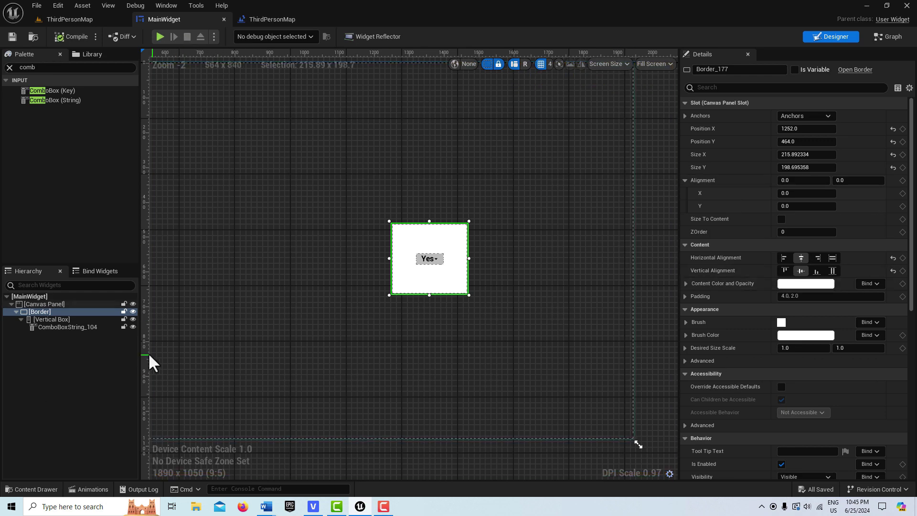
{"action": "left_click", "coordinate": [90, 327]}
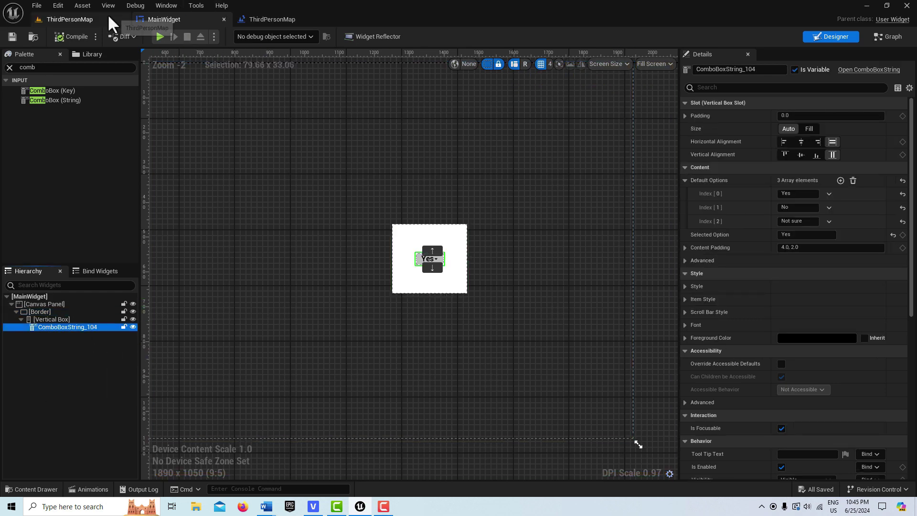
{"action": "left_click", "coordinate": [93, 18]}
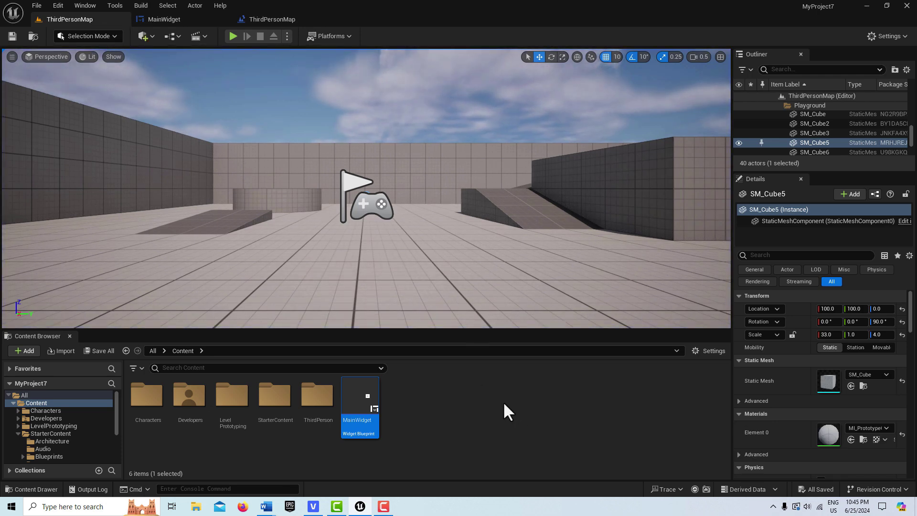
Create a User Widget blueprint named CustomButton and open it in the designer.
{"action": "right_click", "coordinate": [455, 390]}
{"action": "mouse_move", "coordinate": [492, 369]}
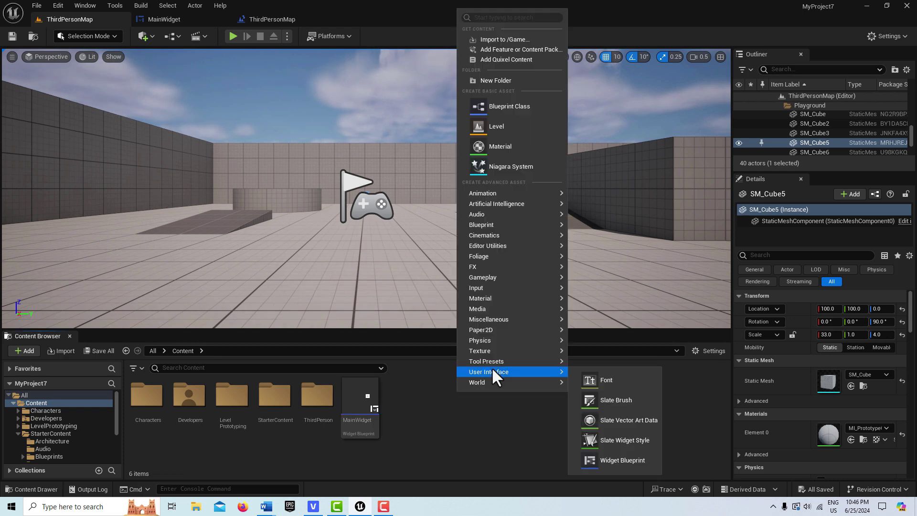
{"action": "left_click", "coordinate": [612, 460]}
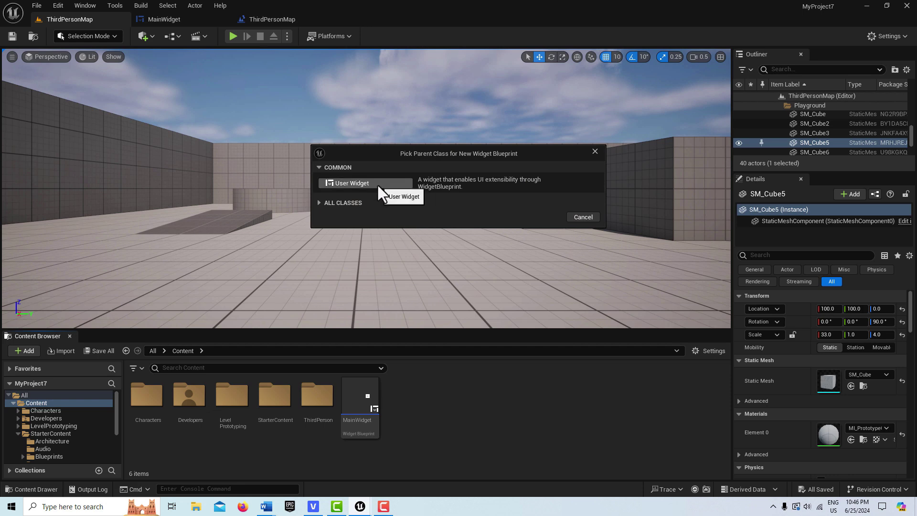
{"action": "left_click", "coordinate": [377, 183]}
{"action": "type", "text": "Cus"}
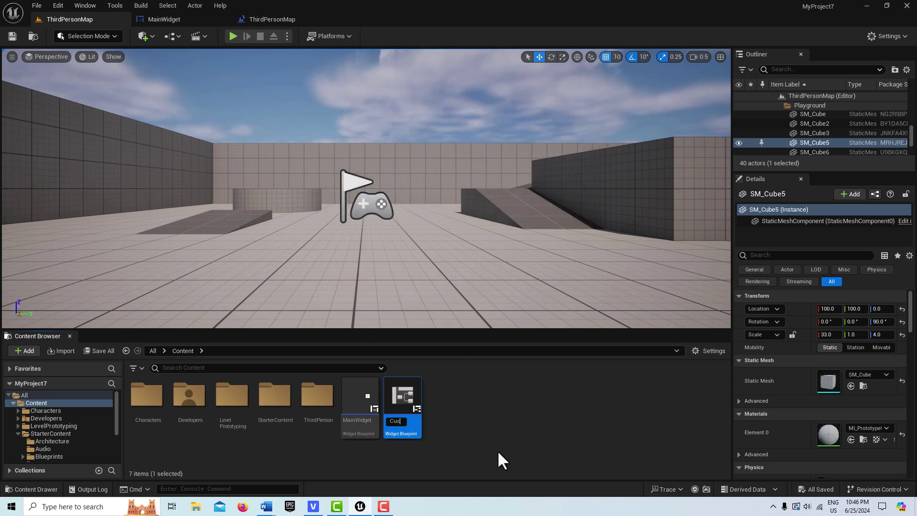
{"action": "type", "text": "tomButton"}
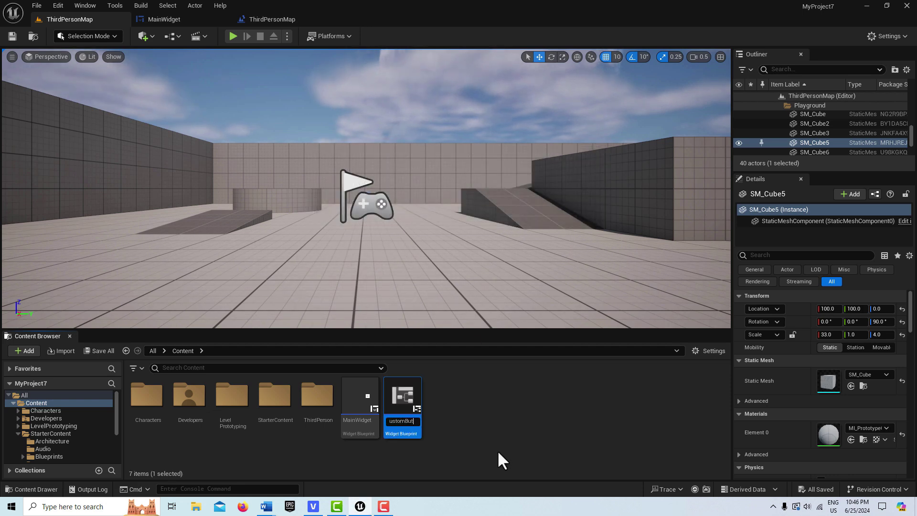
{"action": "key", "text": "Return"}
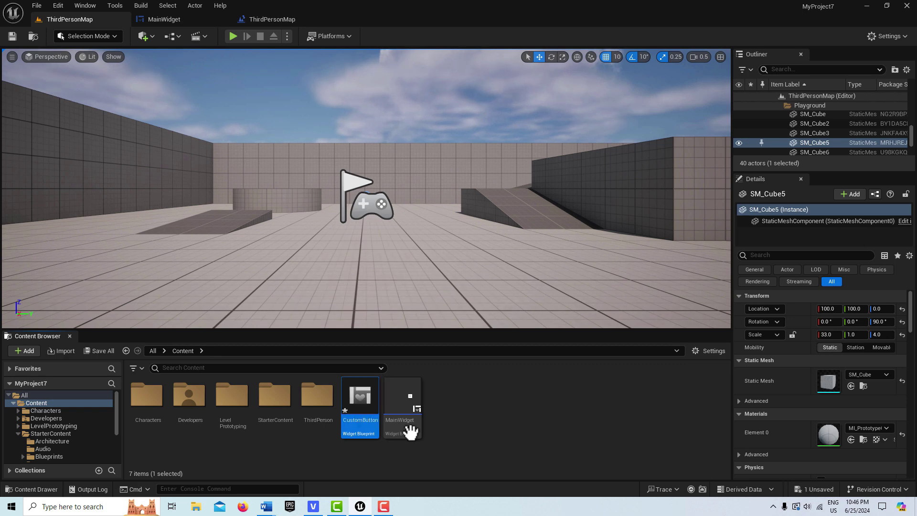
{"action": "double_click", "coordinate": [368, 395]}
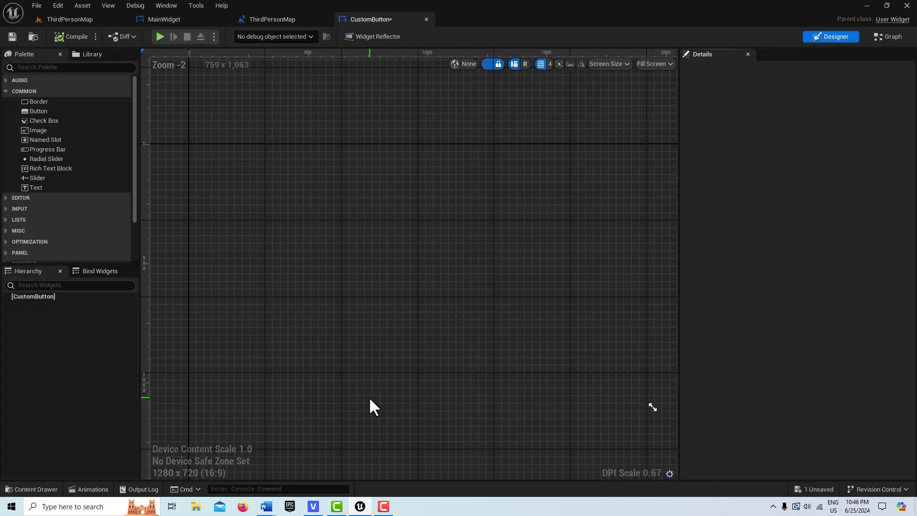
Add a Border as the root of the CustomButton widget.
{"action": "left_click", "coordinate": [52, 67]}
{"action": "type", "text": "border"}
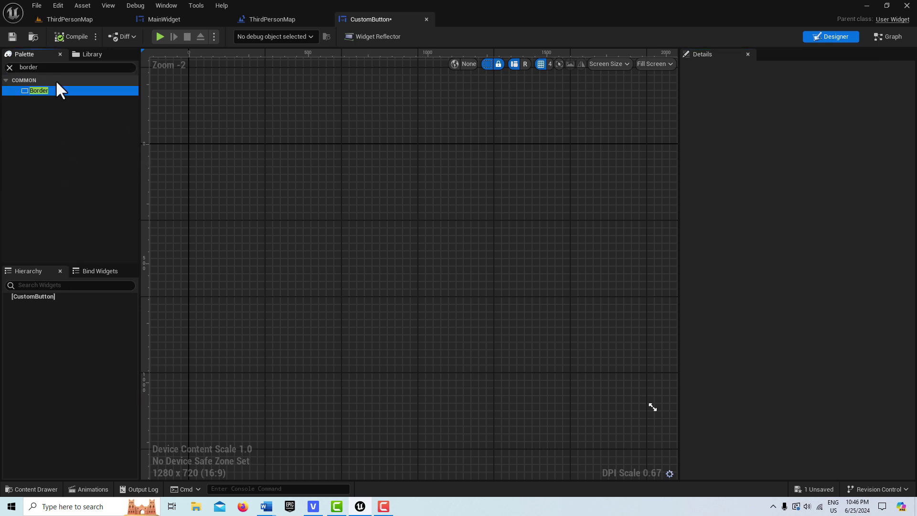
{"action": "left_click_drag", "start_coordinate": [52, 256], "coordinate": [53, 295]}
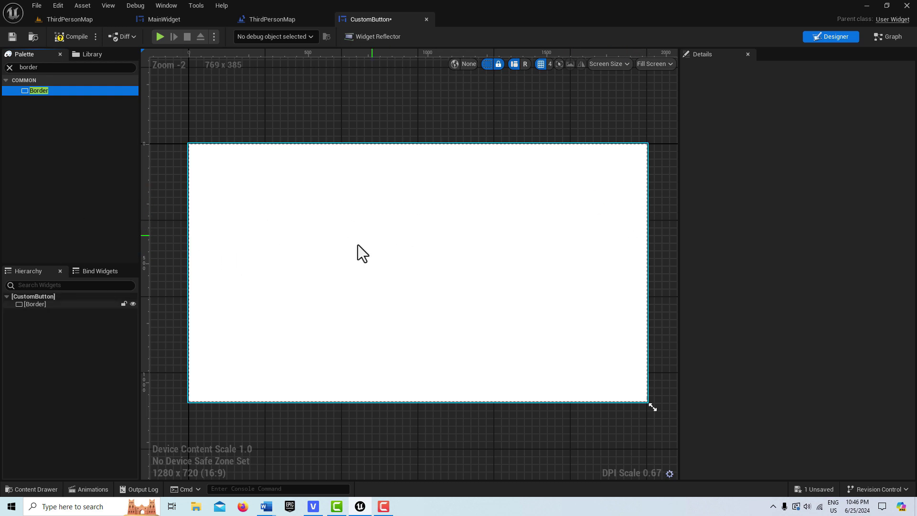
{"action": "left_click", "coordinate": [90, 306]}
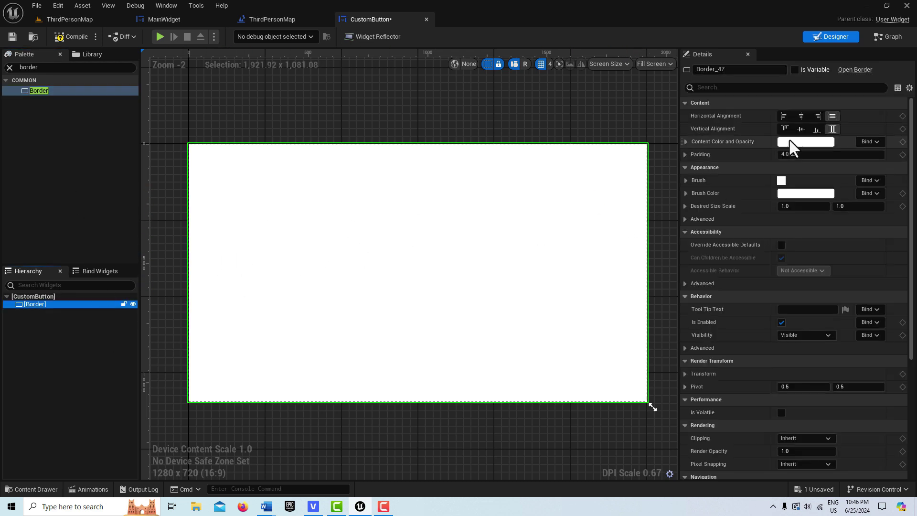
Set the Border's brush colour to black.
{"action": "left_click", "coordinate": [805, 195]}
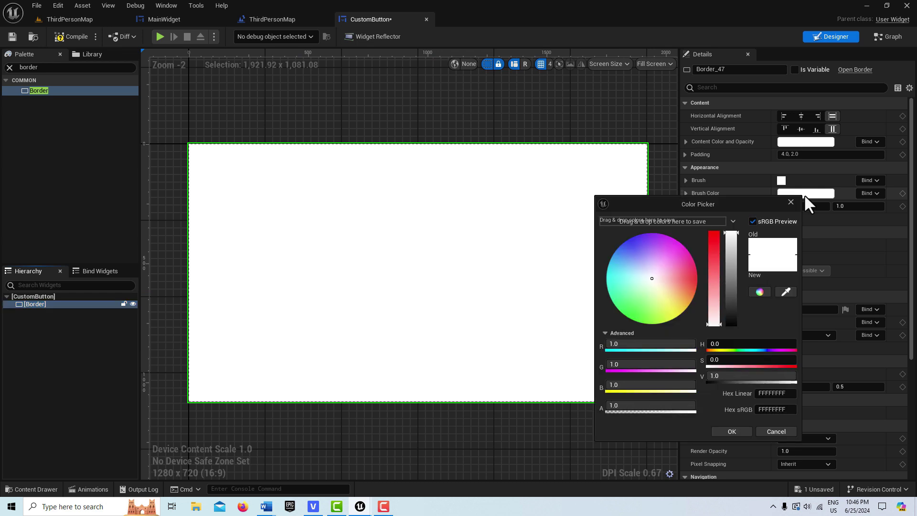
{"action": "left_click_drag", "start_coordinate": [735, 233], "coordinate": [728, 324]}
{"action": "left_click", "coordinate": [742, 432]}
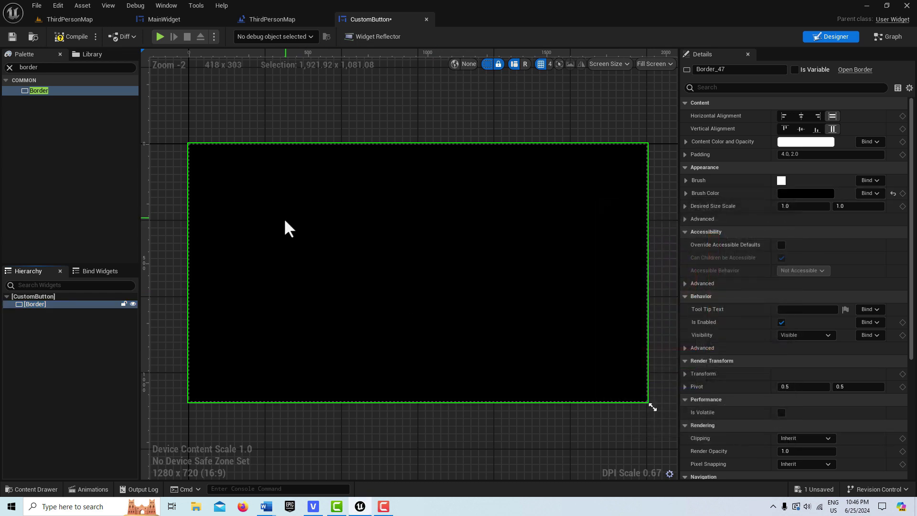
{"action": "left_click", "coordinate": [53, 71]}
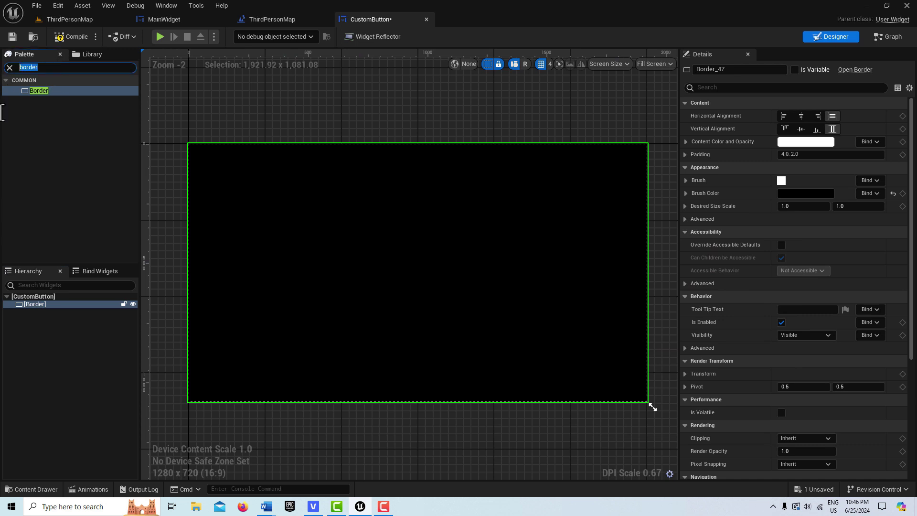
{"action": "type", "text": "button"}
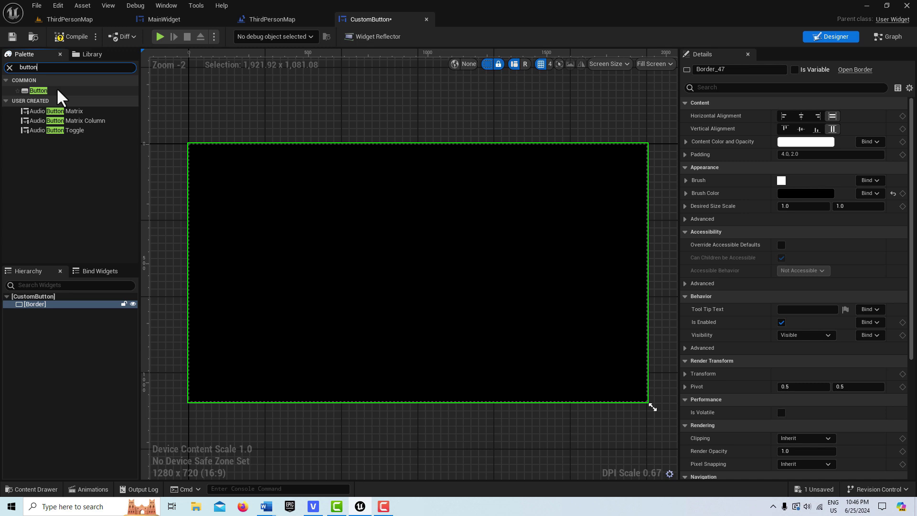
Nest a Button inside the black Border and set its background colour alpha to 0.
{"action": "left_click", "coordinate": [56, 90]}
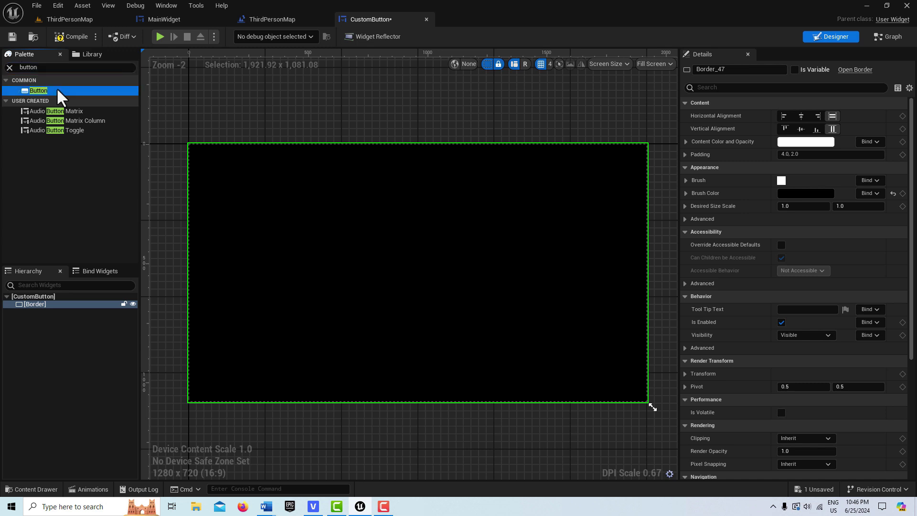
{"action": "left_click_drag", "start_coordinate": [54, 255], "coordinate": [56, 306]}
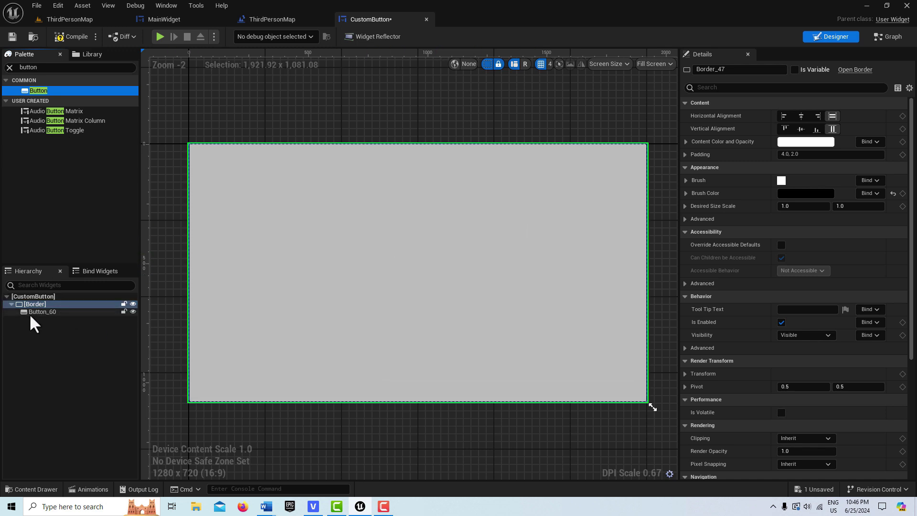
{"action": "left_click", "coordinate": [75, 312]}
{"action": "left_click", "coordinate": [684, 193]}
{"action": "left_click", "coordinate": [805, 243]}
{"action": "type", "text": "0"}
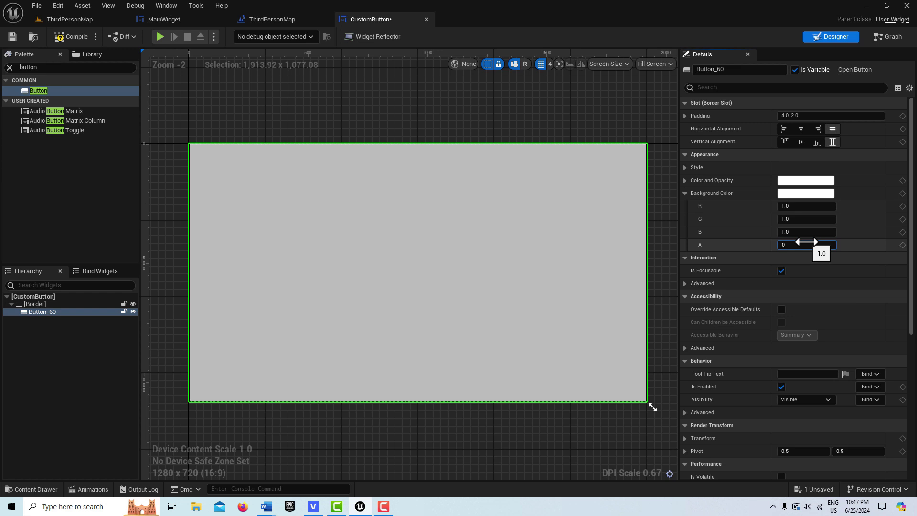
{"action": "key", "text": "Return"}
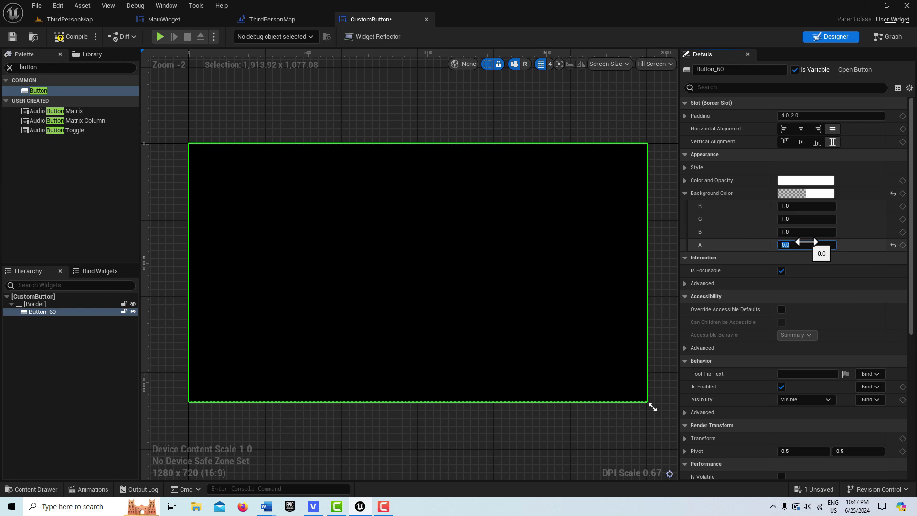